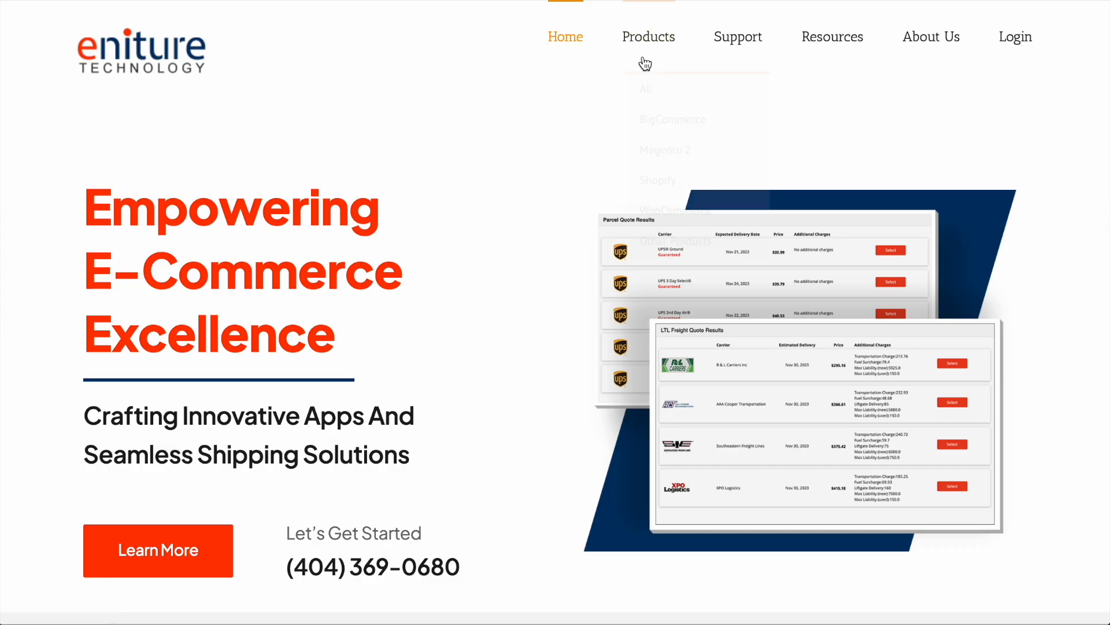
- Open the UPS edition of Small Package Quotes for WooCommerce on the Eniture site and review its subscription plans
mouse_move(649, 43)
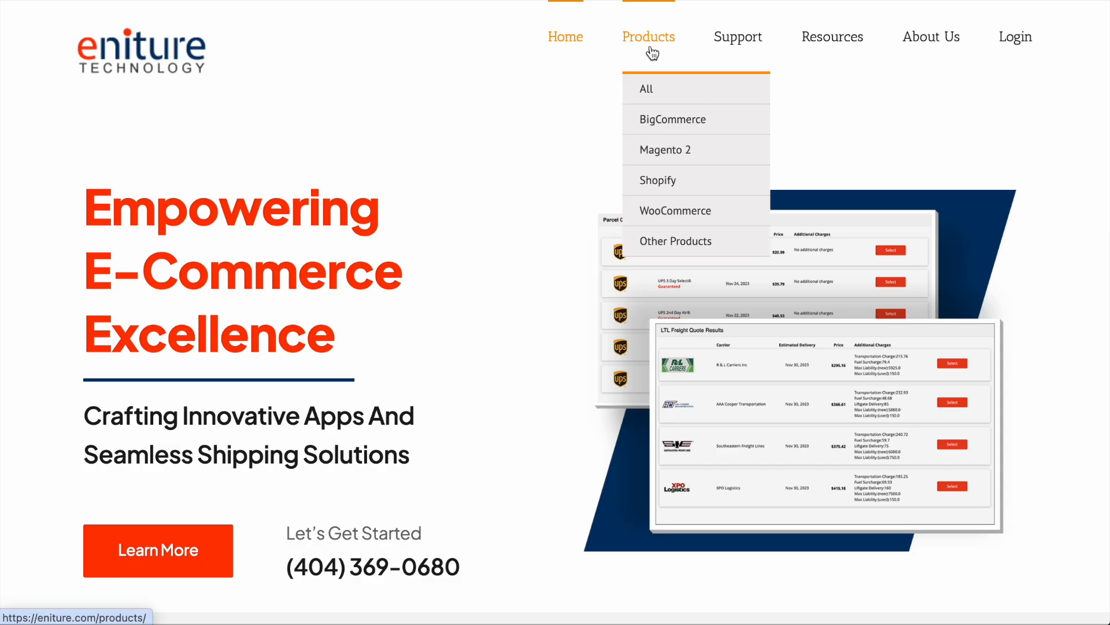
left_click(658, 215)
scroll(657, 212, "down", 14)
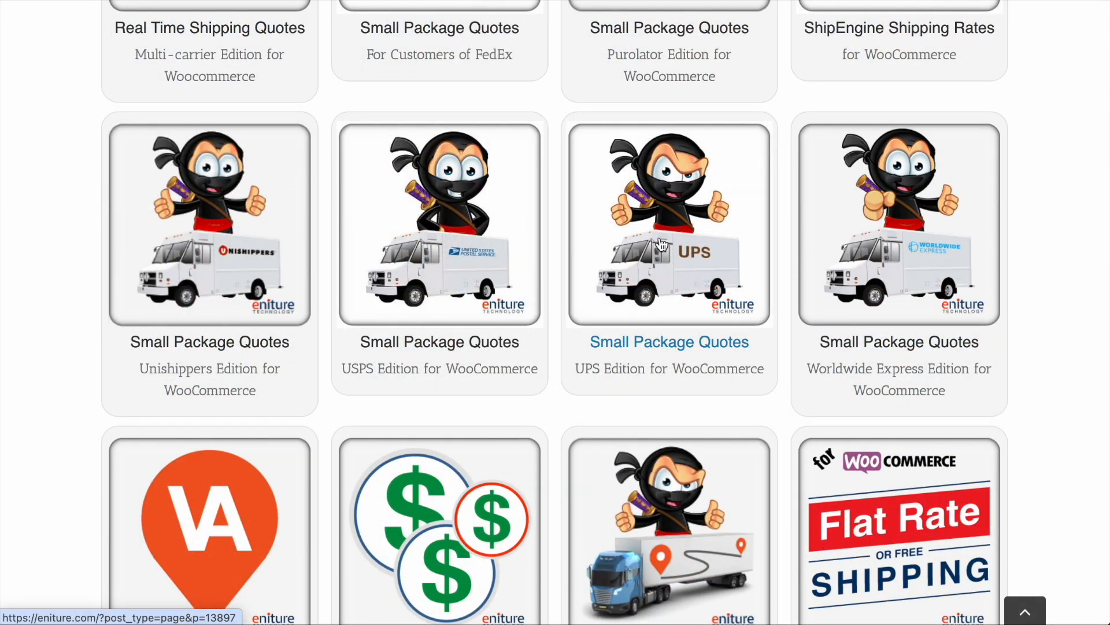
left_click(661, 243)
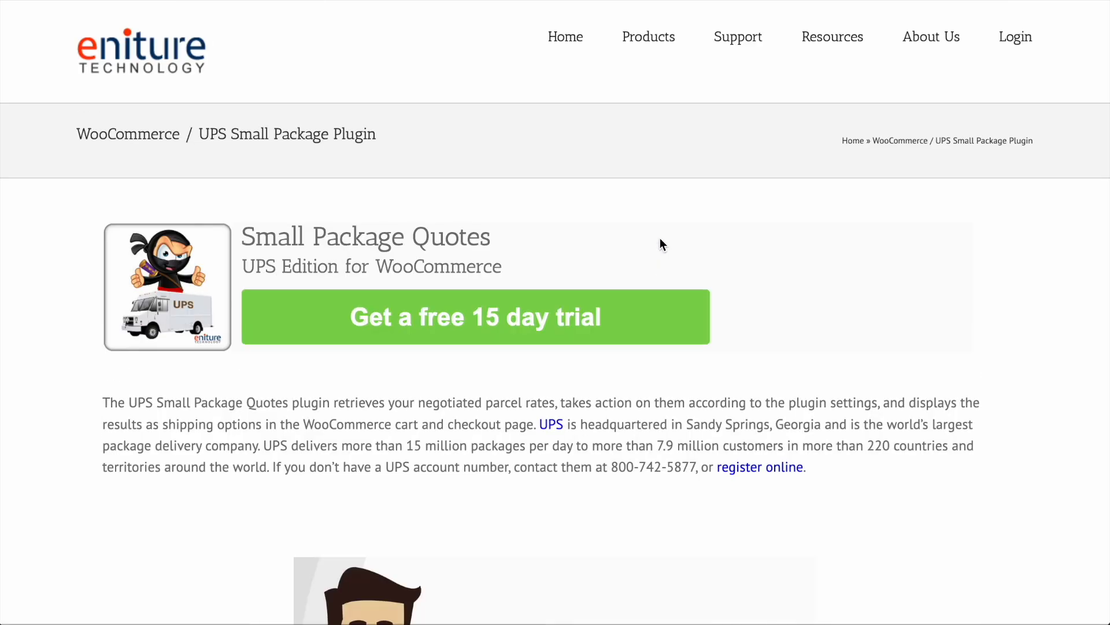
left_click_drag(238, 283, 711, 347)
scroll(478, 350, "down", 12)
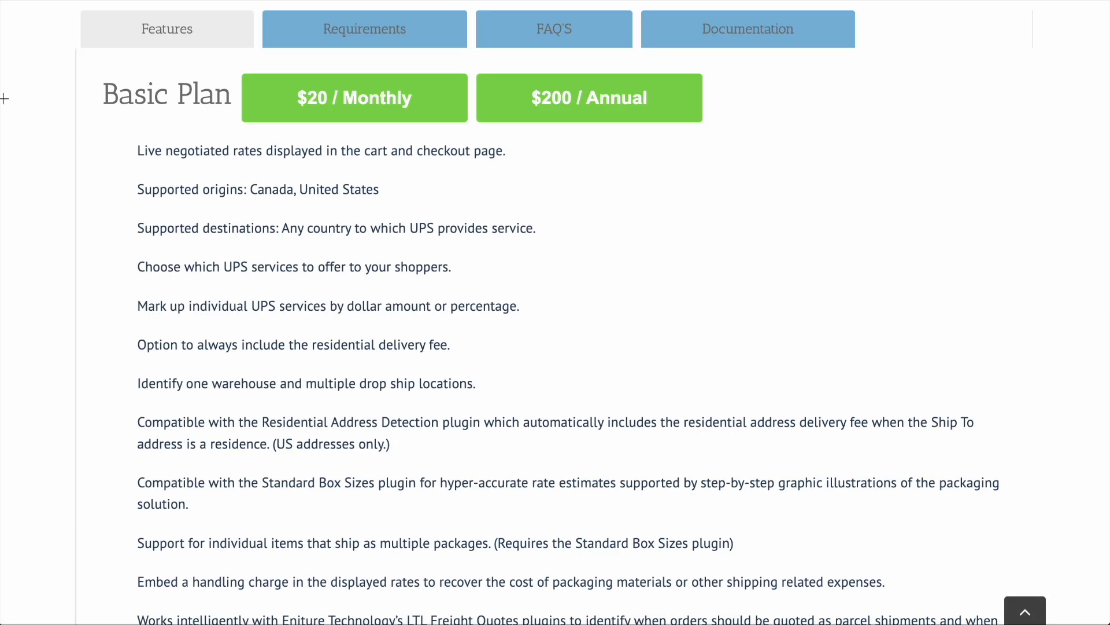
left_click_drag(73, 5, 256, 51)
left_click_drag(88, 66, 713, 131)
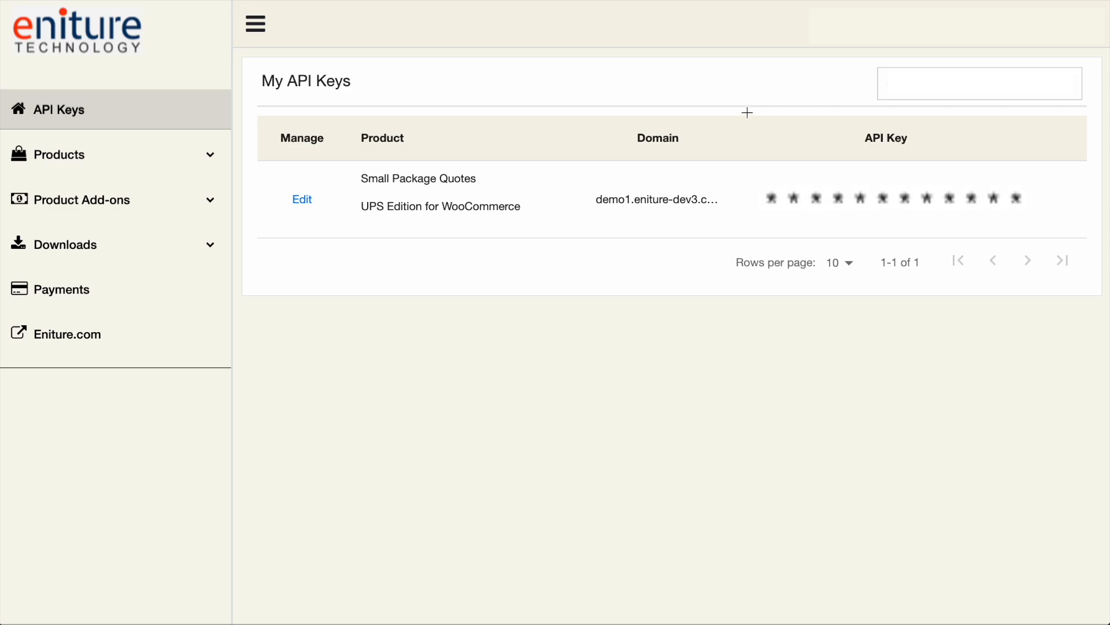
- Locate the plugin's API key in the Eniture account and open the WooCommerce plugin downloads
mouse_move(747, 112)
left_mouse_down()
mouse_move(979, 179)
mouse_move(1030, 222)
left_mouse_up()
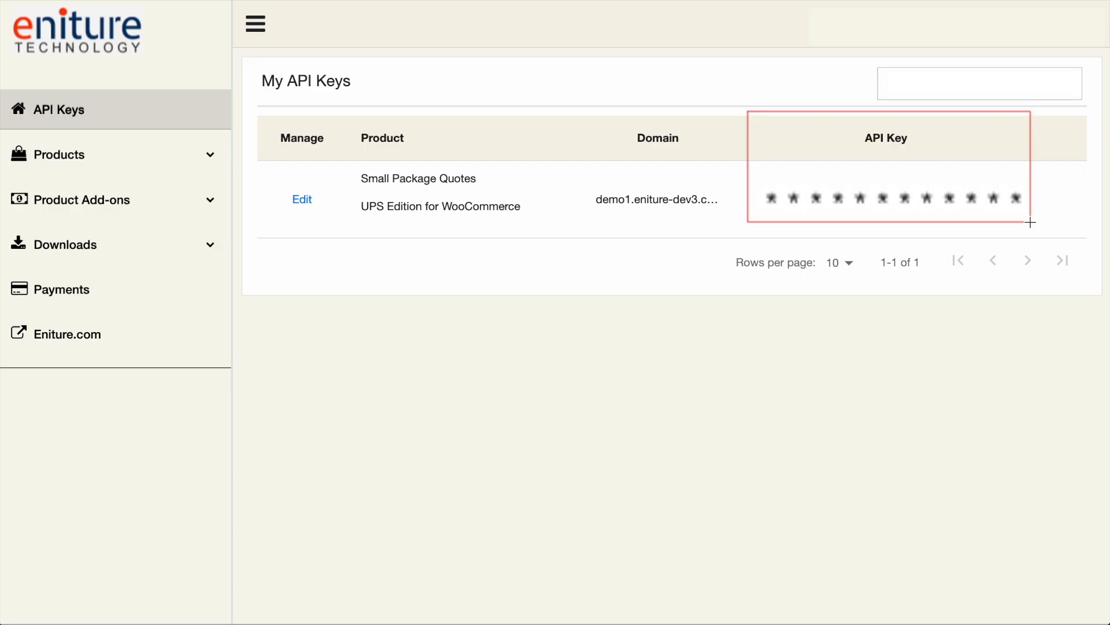
left_click(92, 243)
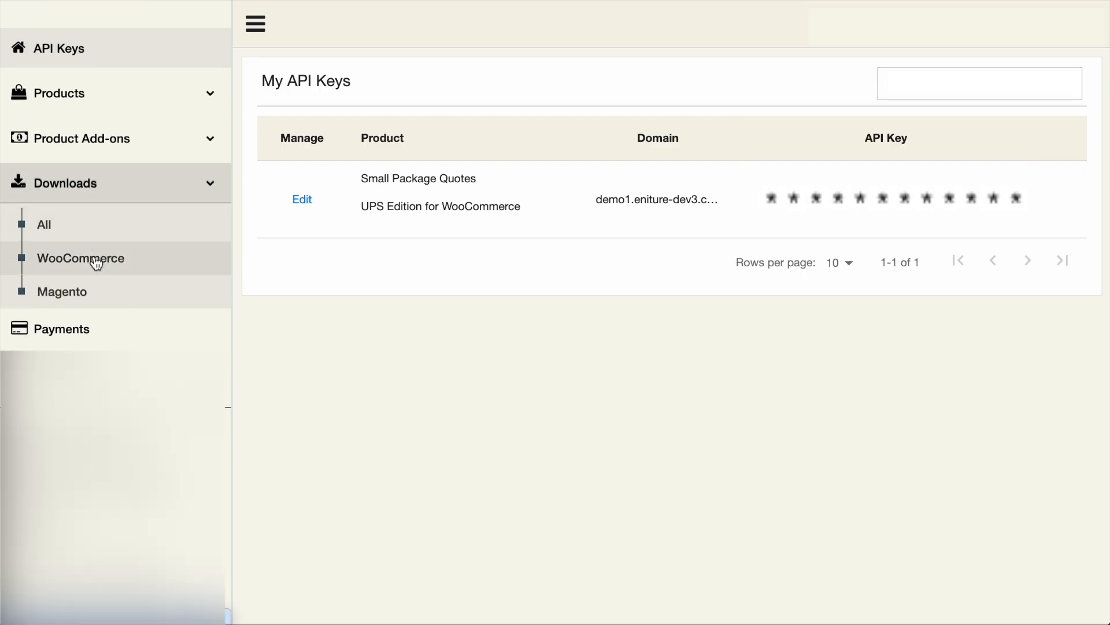
left_click(96, 259)
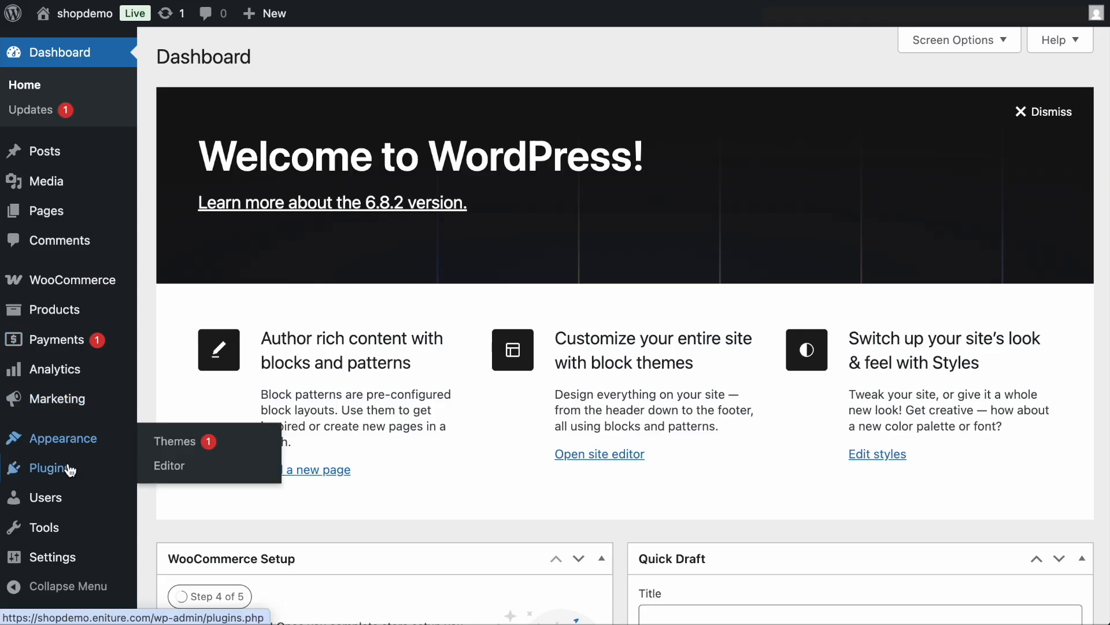
- Install the WordPress plugin from small-package-quotes-ups-edition.zip in the Downloads folder and activate it
mouse_move(70, 471)
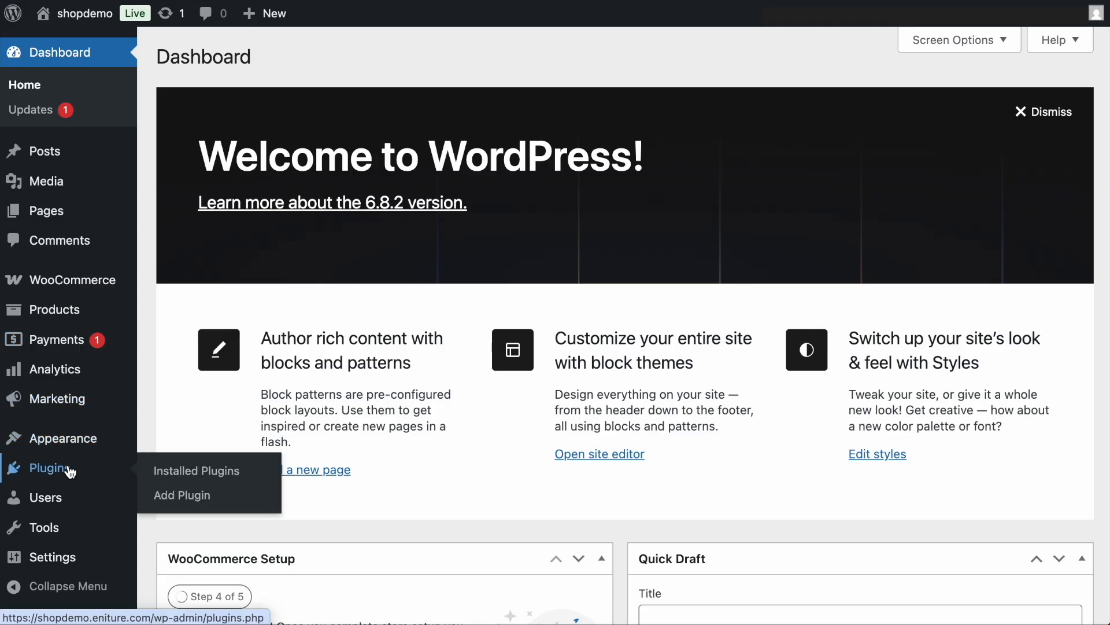
left_click(192, 496)
left_click(315, 56)
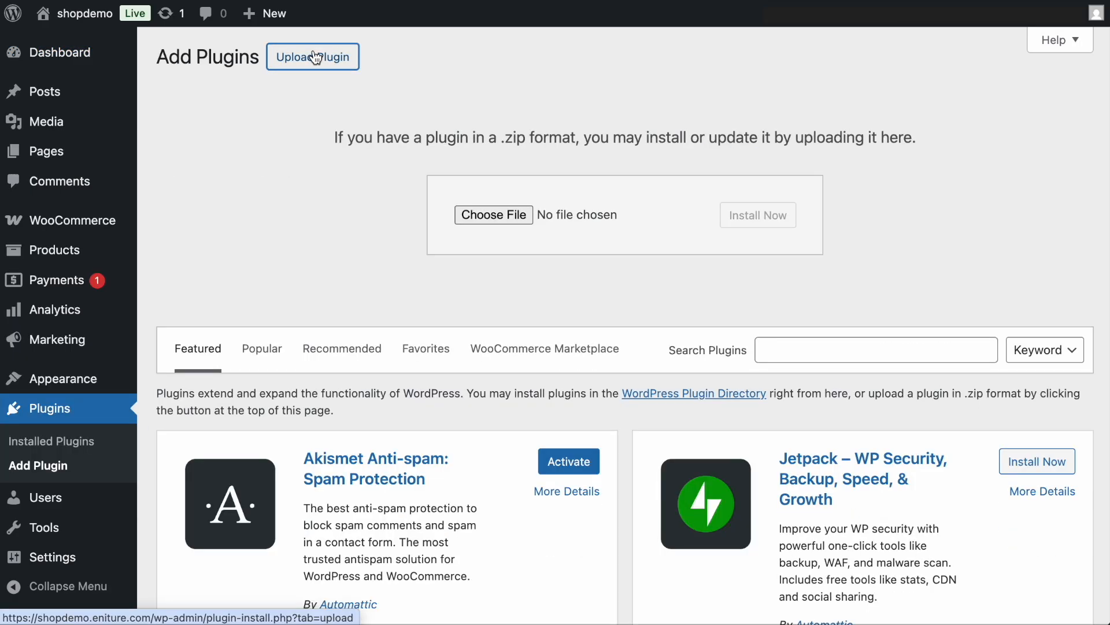
left_click(475, 214)
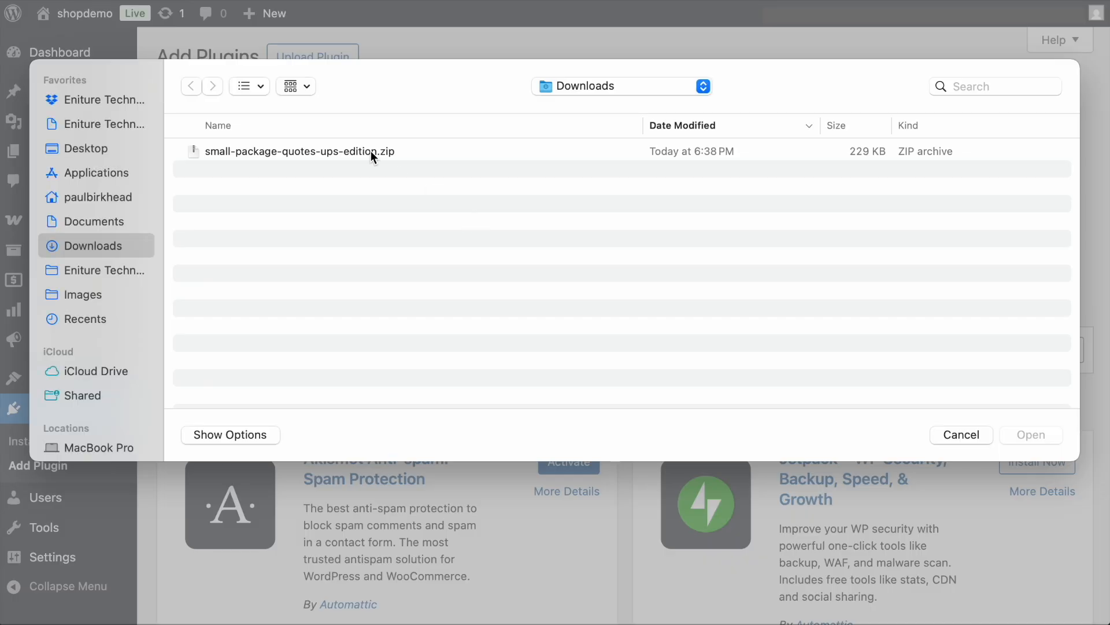
left_click(370, 151)
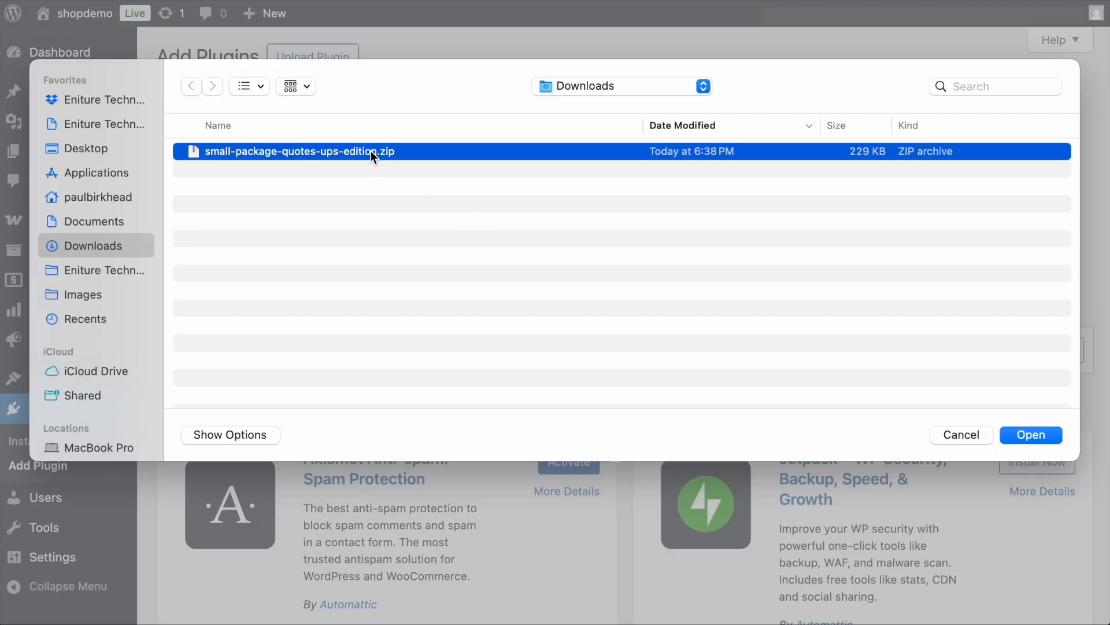
left_click(1019, 435)
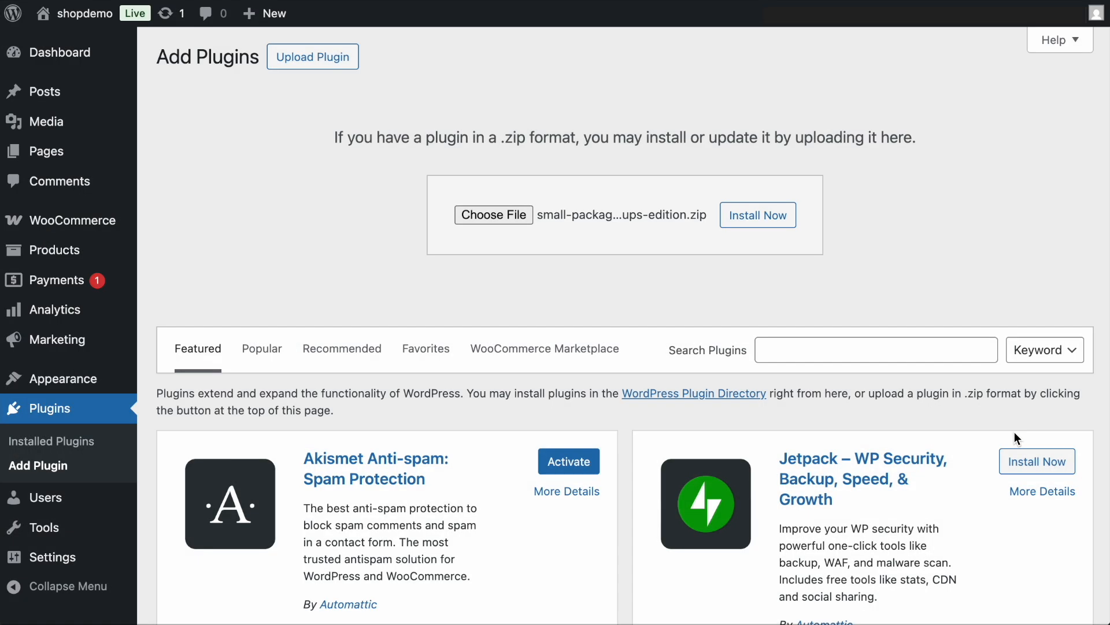
left_click(782, 216)
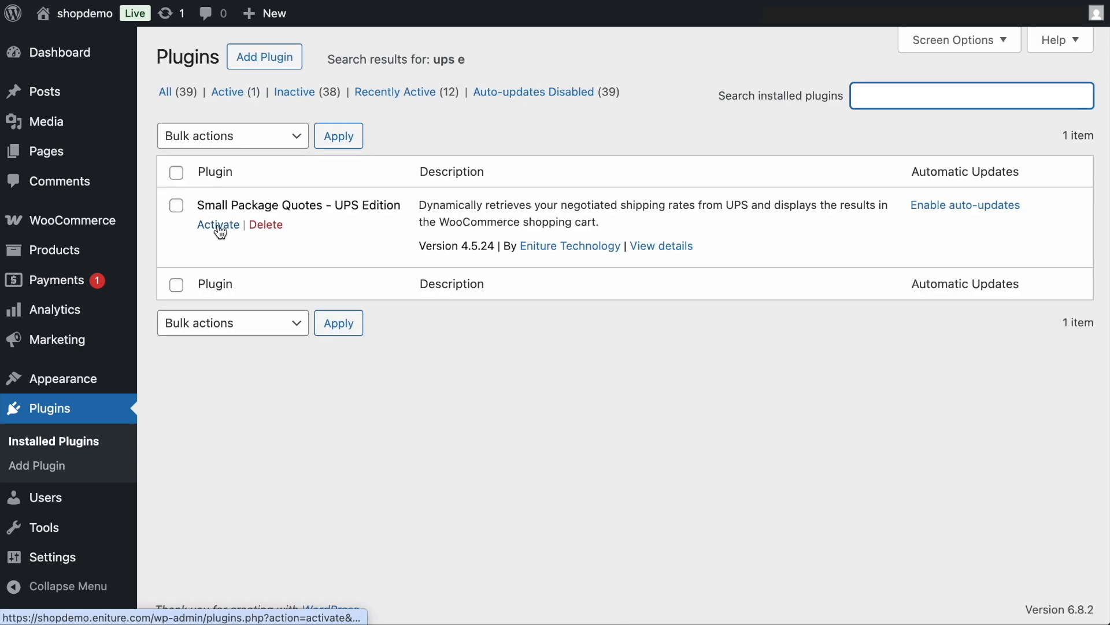
left_click(219, 228)
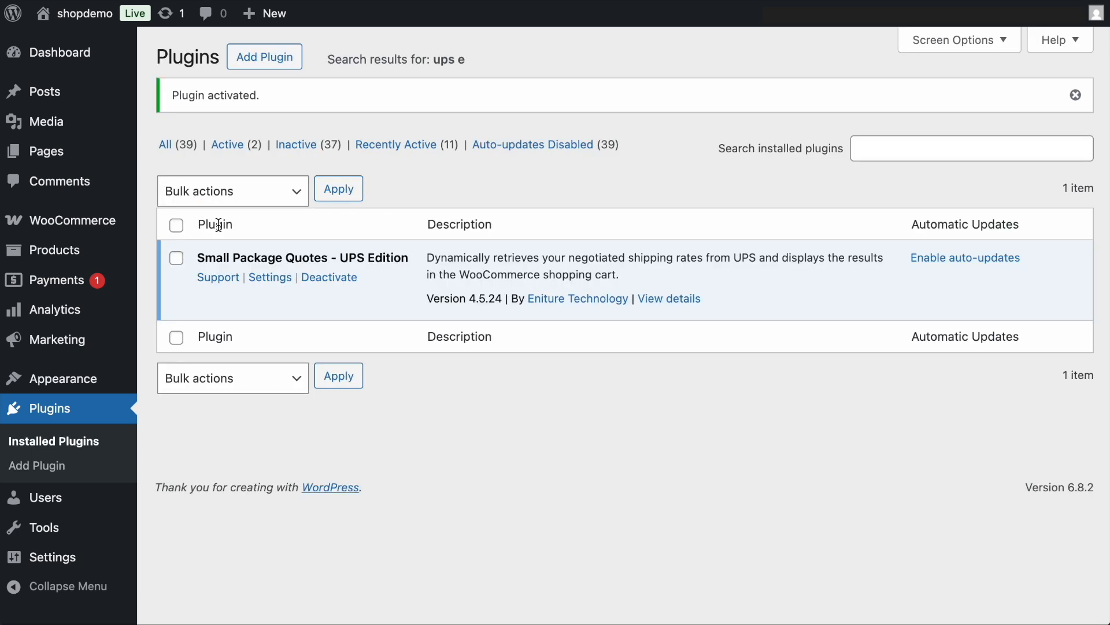
- Open the section on getting UPS API credentials in the plugin's online documentation
left_click(248, 58)
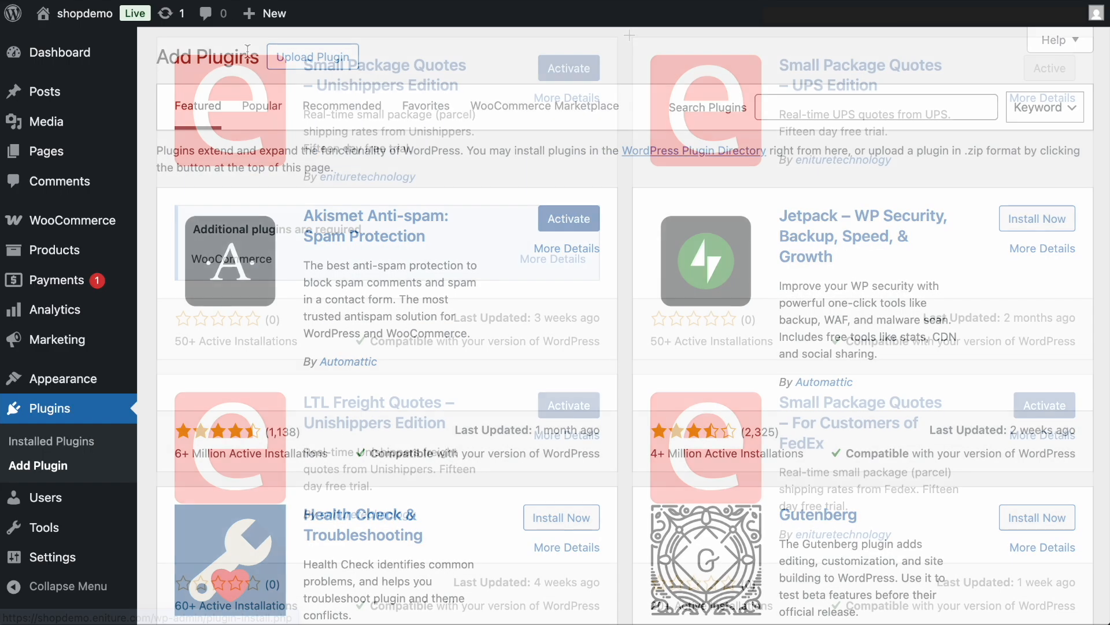
left_click_drag(629, 32, 1099, 183)
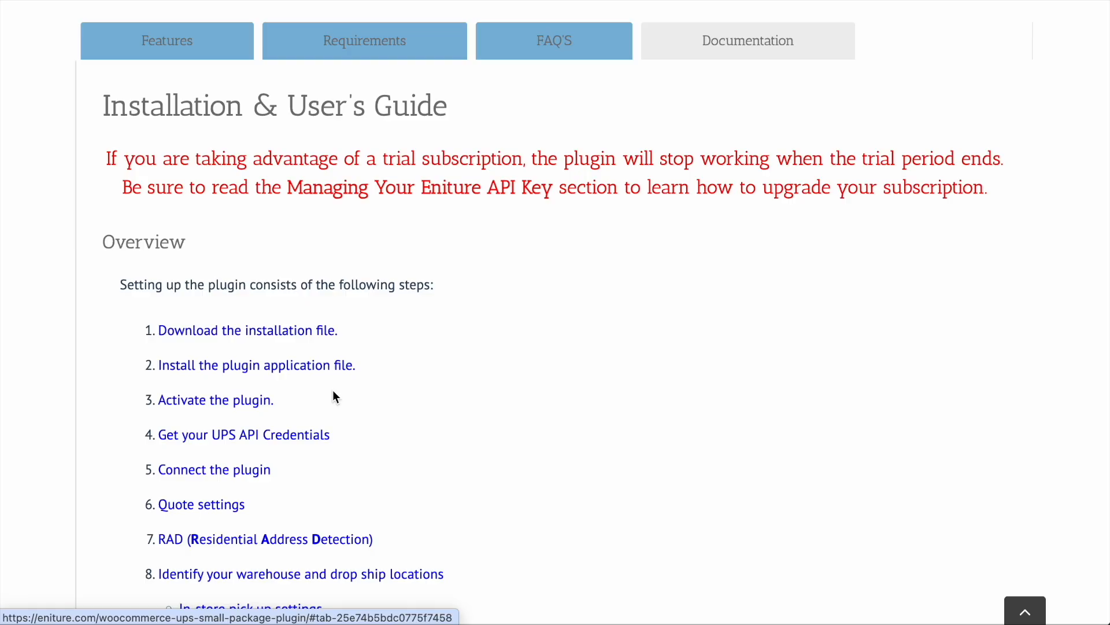
left_click(277, 439)
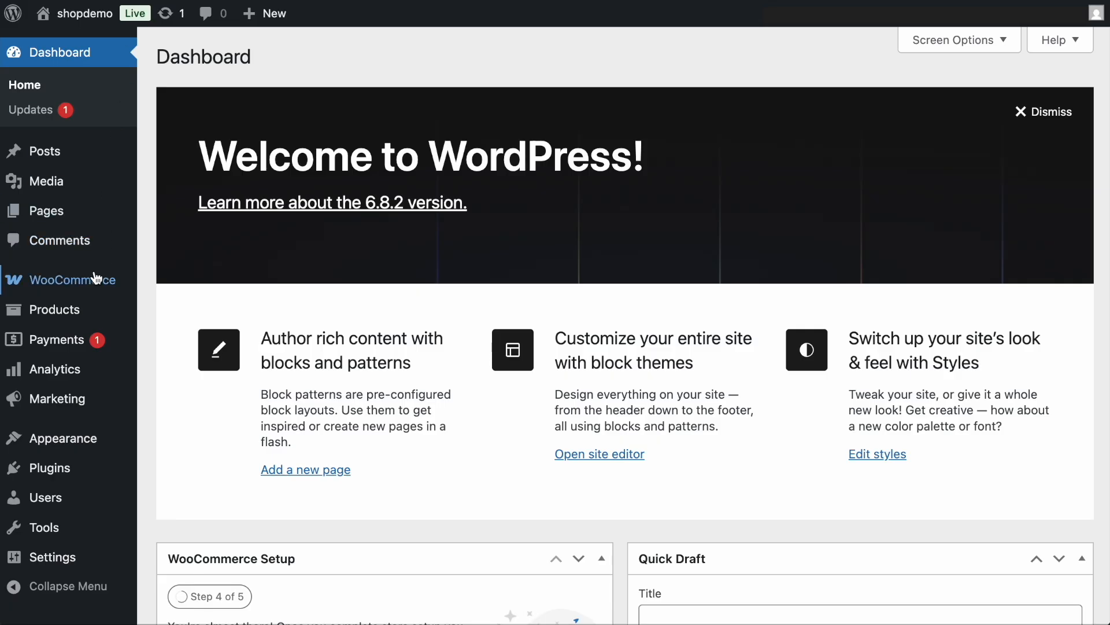
- Open the UPS connection settings in WooCommerce and test the connection with the New API credentials
mouse_move(102, 284)
left_click(177, 411)
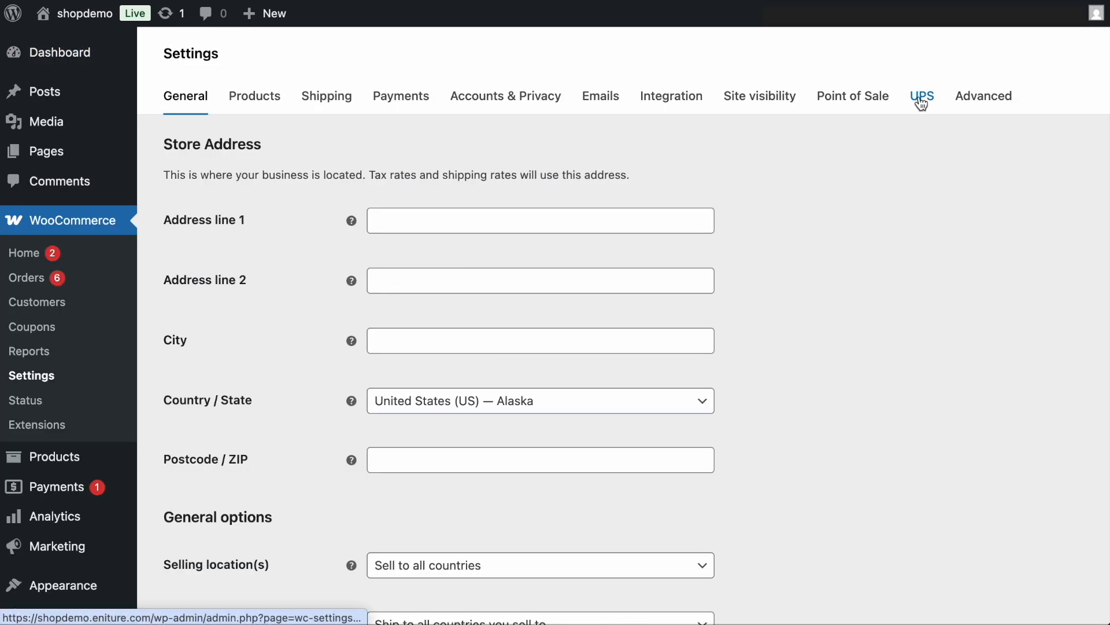
left_click(921, 97)
scroll(744, 232, "down", 1)
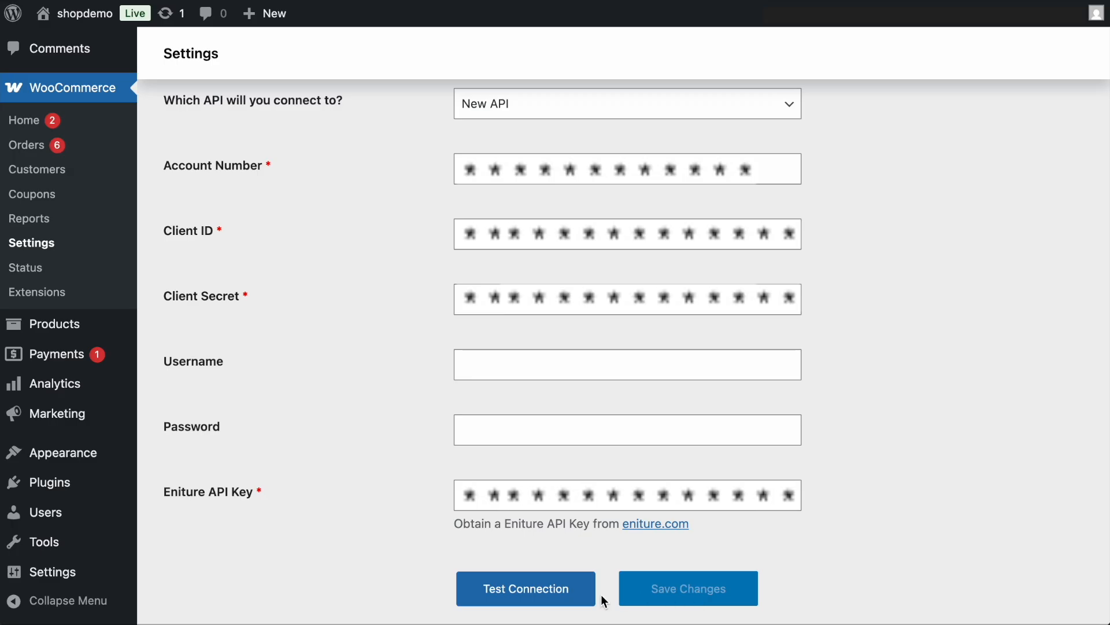
left_click(537, 599)
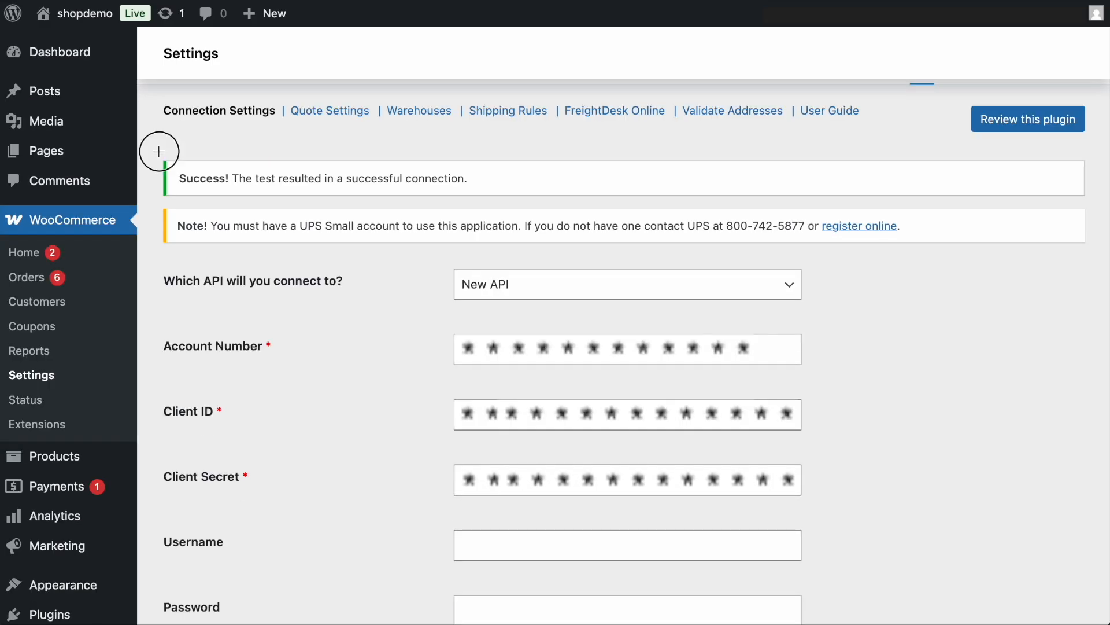
left_click_drag(159, 151, 1091, 201)
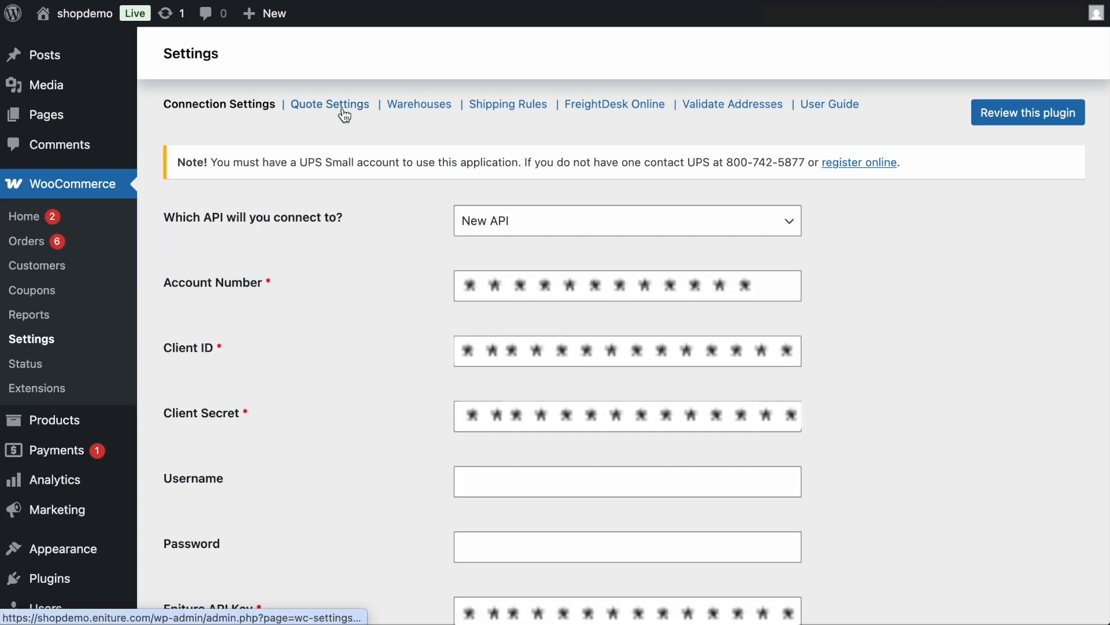
- In the quote settings, enable the domestic services to offer, including UPS Ground and UPS 2nd Day Air
left_click(342, 111)
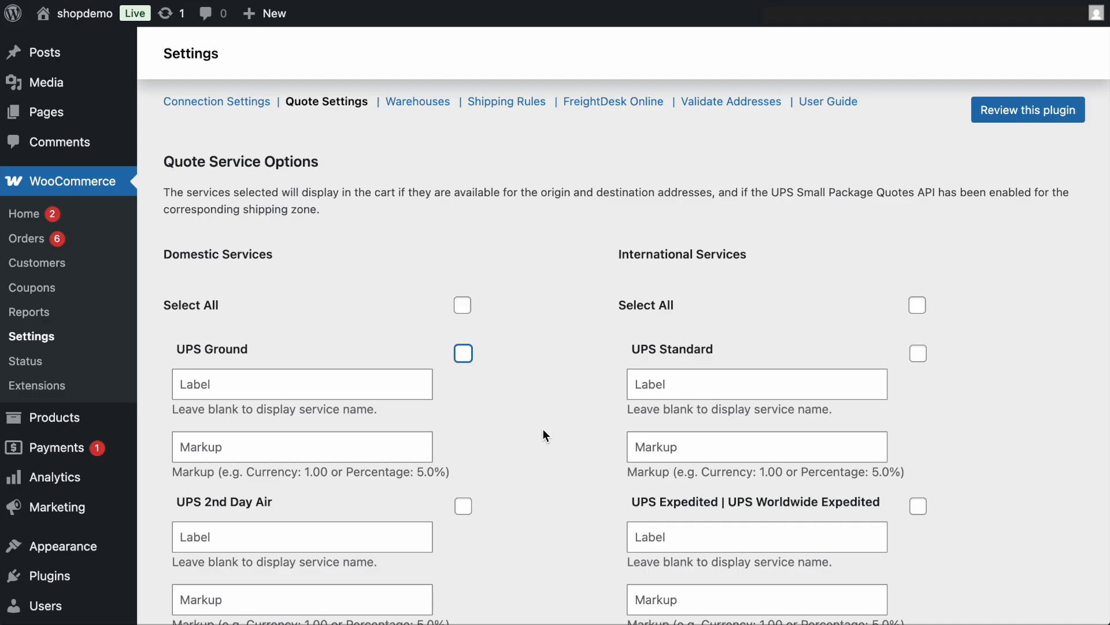
left_click(464, 354)
scroll(464, 354, "down", 3)
left_click(464, 354)
scroll(464, 354, "down", 3)
scroll(464, 354, "down", 3)
scroll(464, 354, "up", 1)
left_click(464, 354)
scroll(464, 354, "down", 4)
scroll(465, 355, "down", 10)
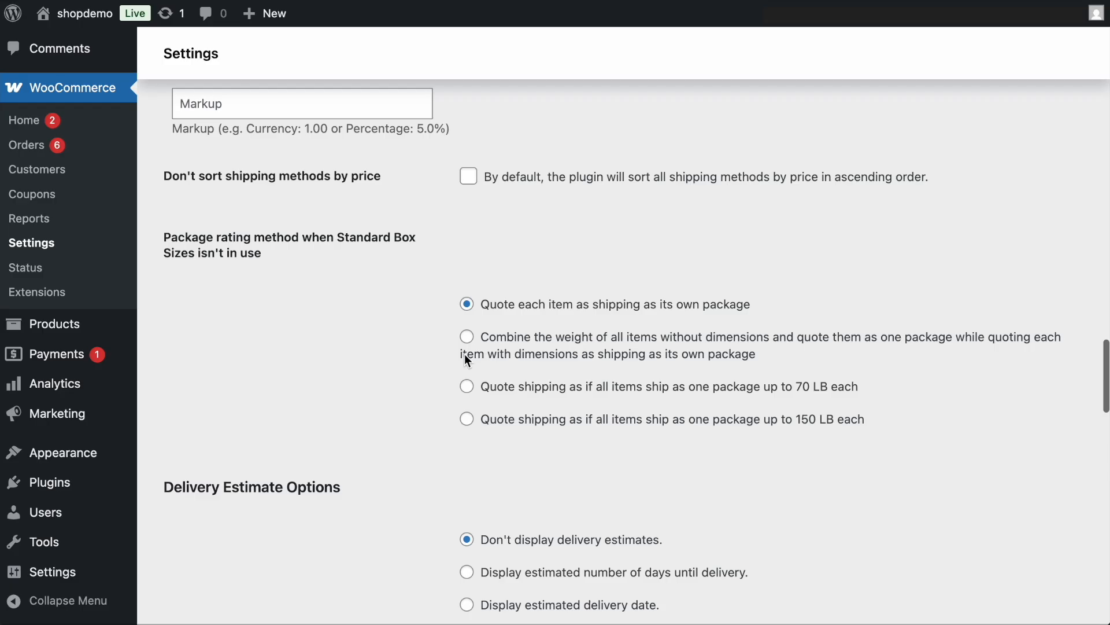
- Choose to quote each item as shipping as its own package and save the quote settings
left_click(468, 305)
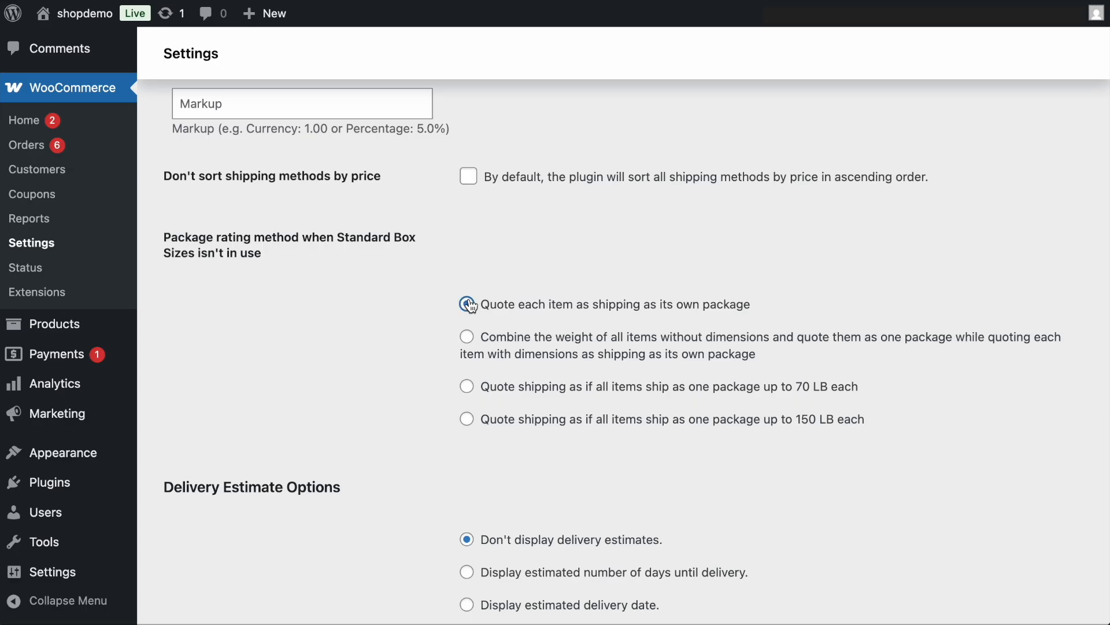
scroll(470, 304, "down", 15)
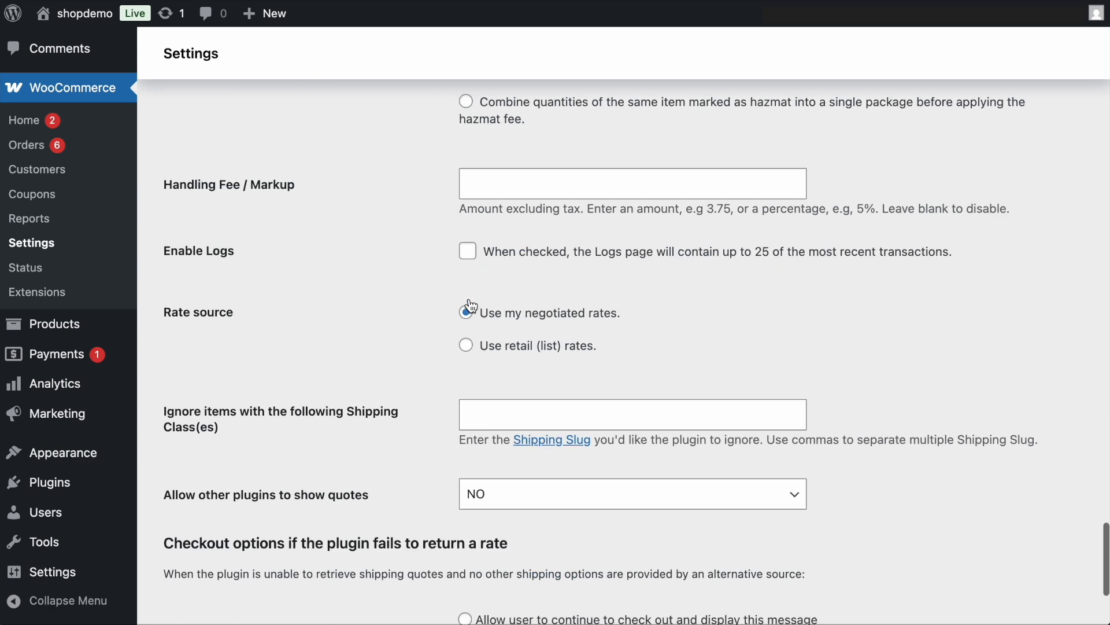
left_click(1012, 586)
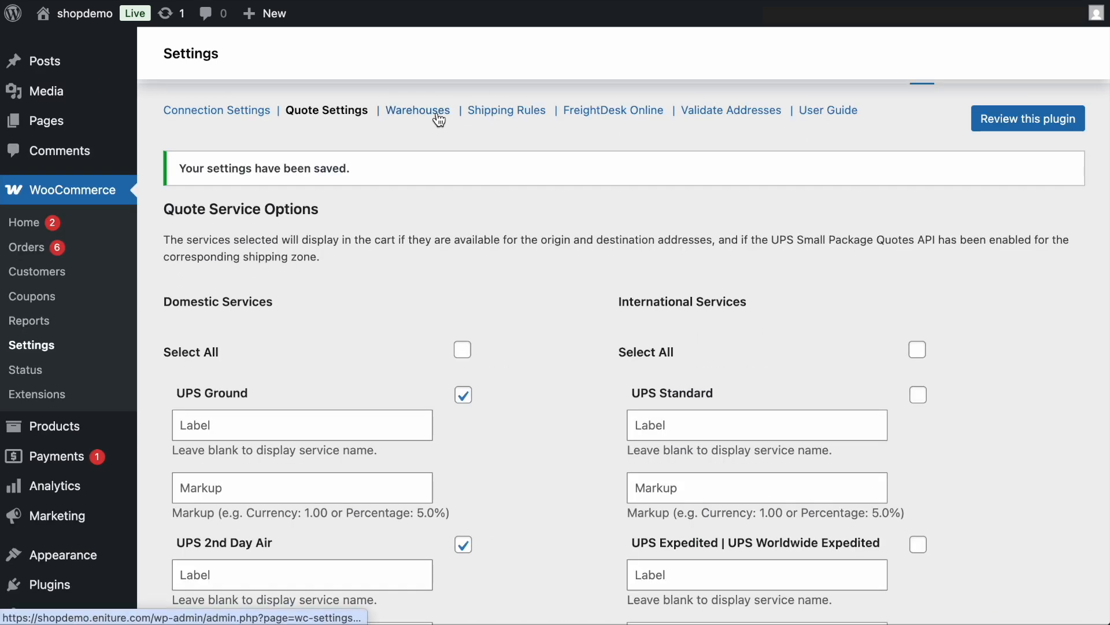
- Start a new warehouse in the UPS warehouse settings and set its Zip to 62563
left_click(439, 118)
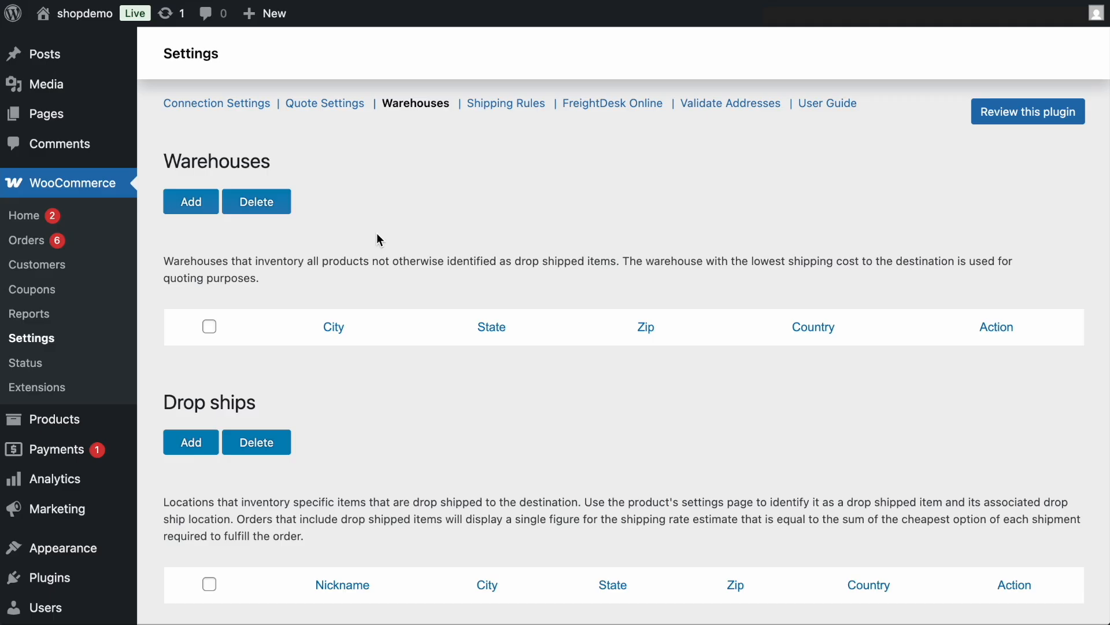
left_click(191, 202)
key("ctrl+a")
type("6")
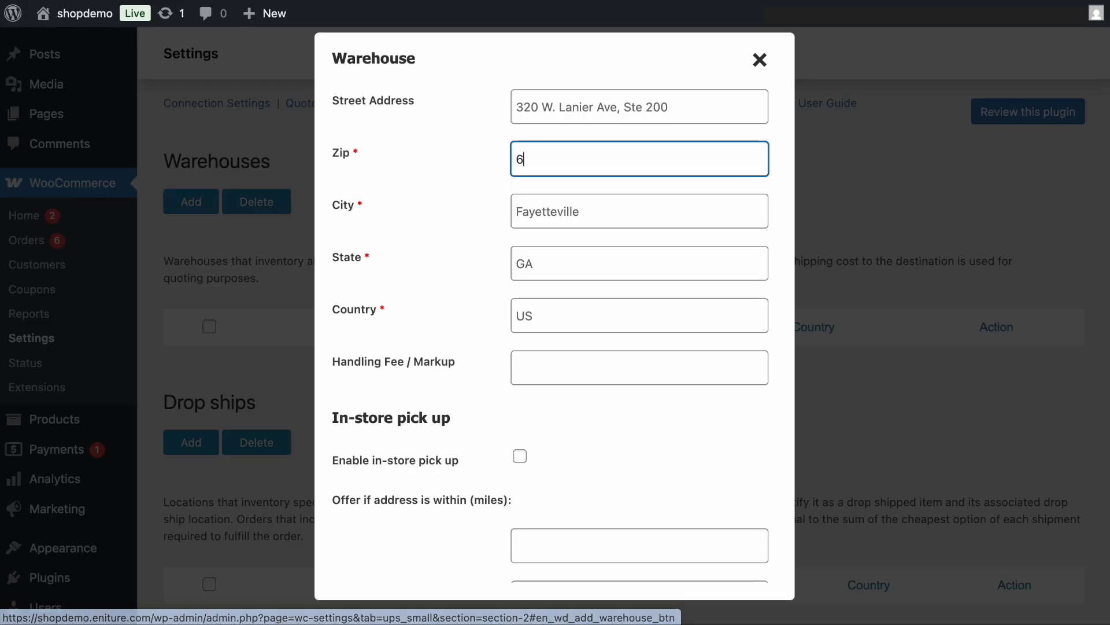
type("25")
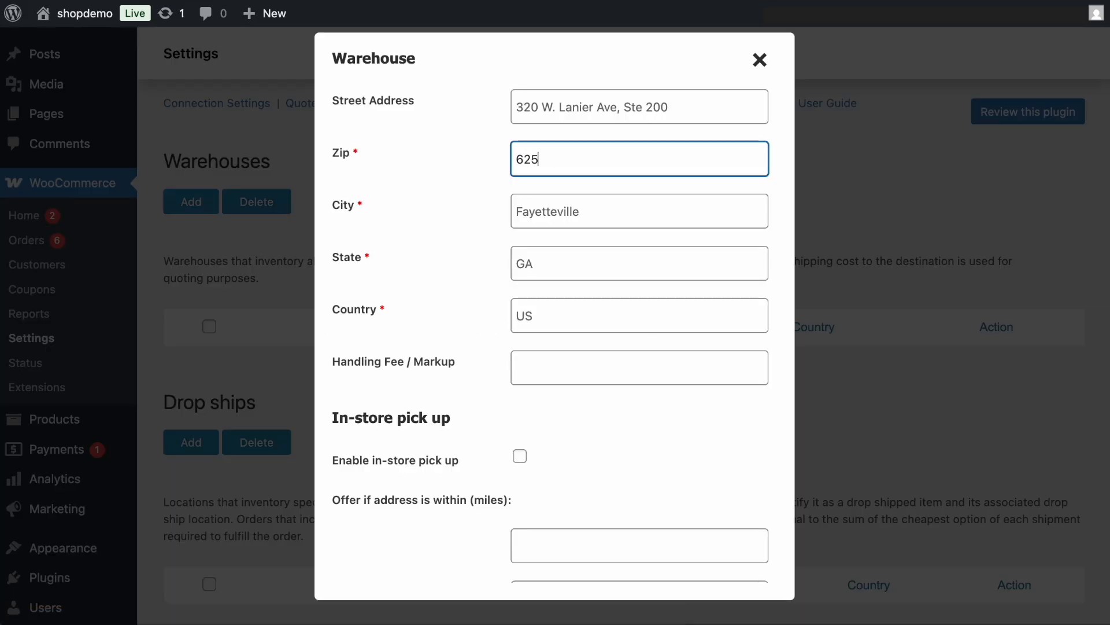
type("63")
key("Tab")
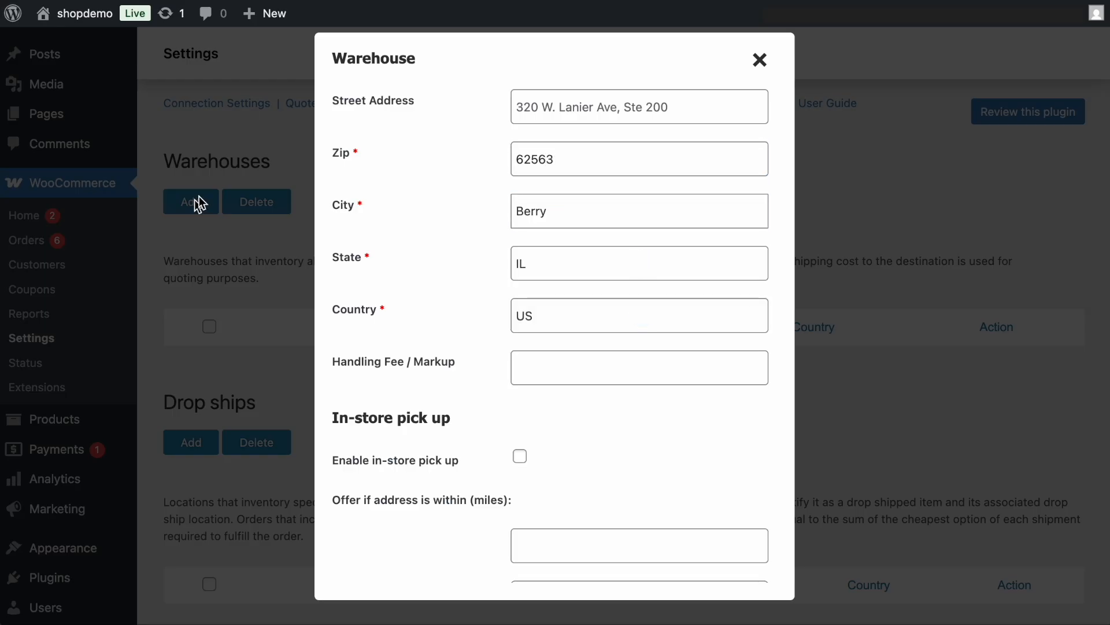
- Set the new warehouse's city to Rochester and save the warehouse
left_click(563, 224)
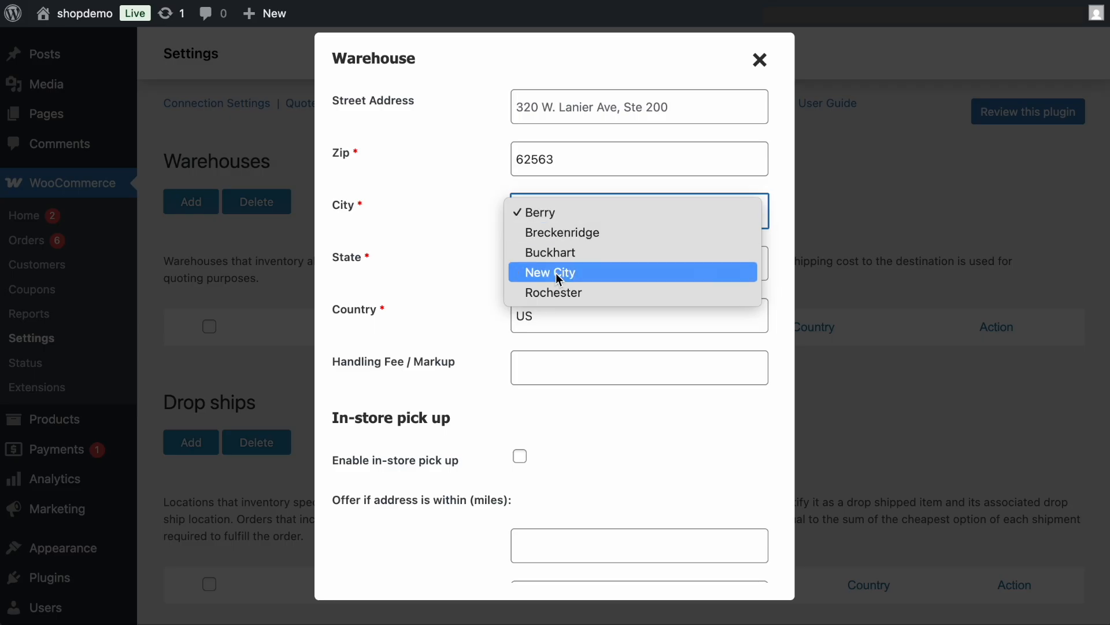
left_click(554, 294)
scroll(555, 297, "down", 10)
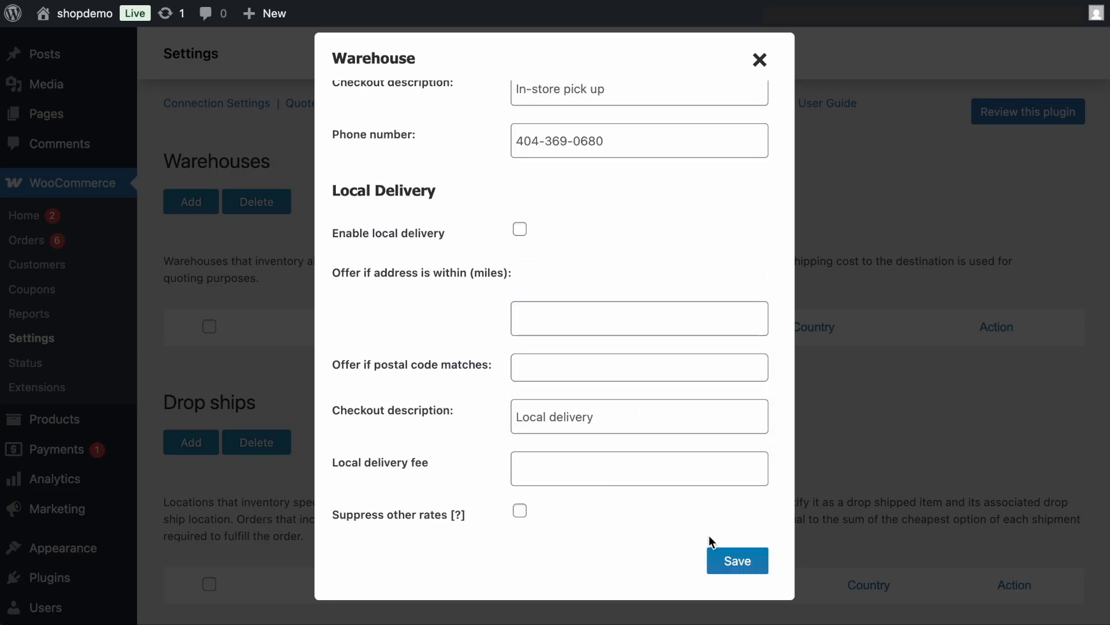
left_click(732, 557)
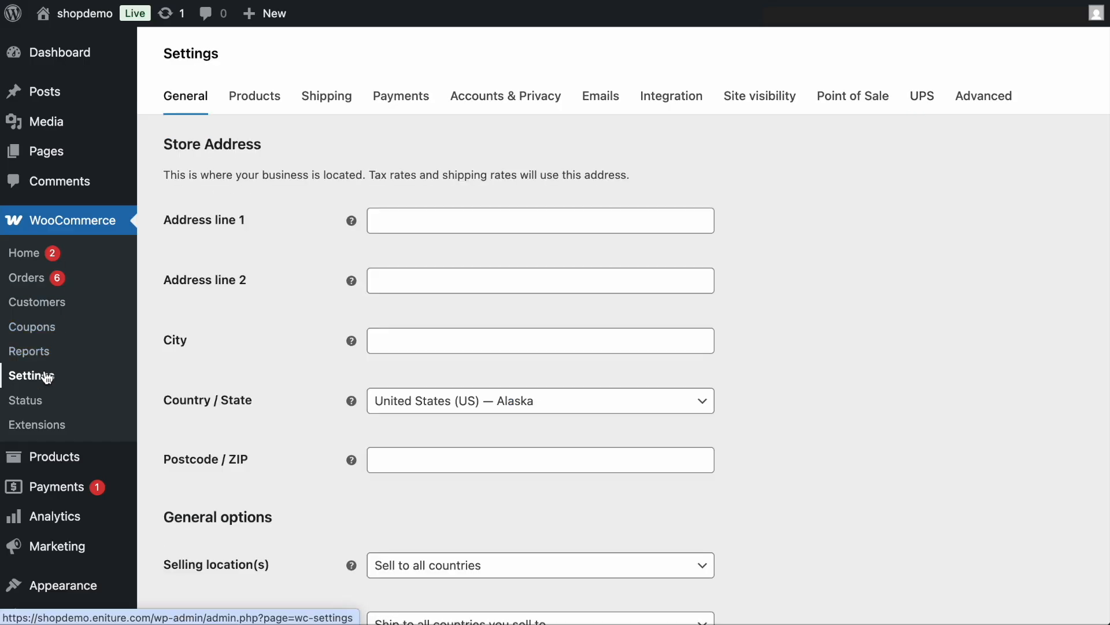
- Add UPS as a shipping method to the United States shipping zone, with the shipping service enabled, and save it
left_click(346, 98)
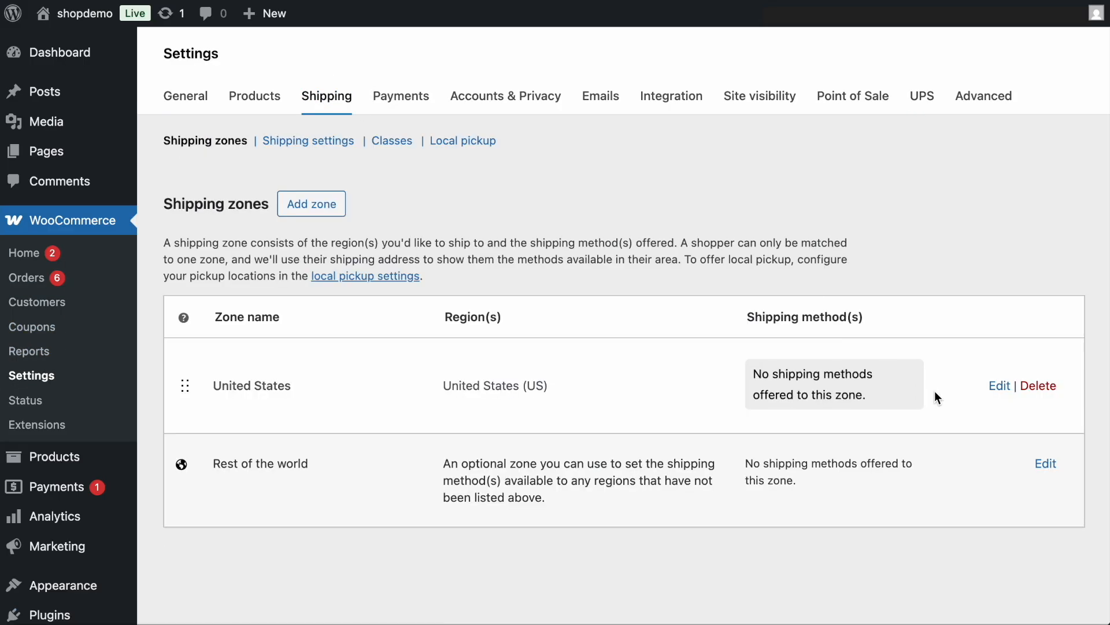
left_click(999, 387)
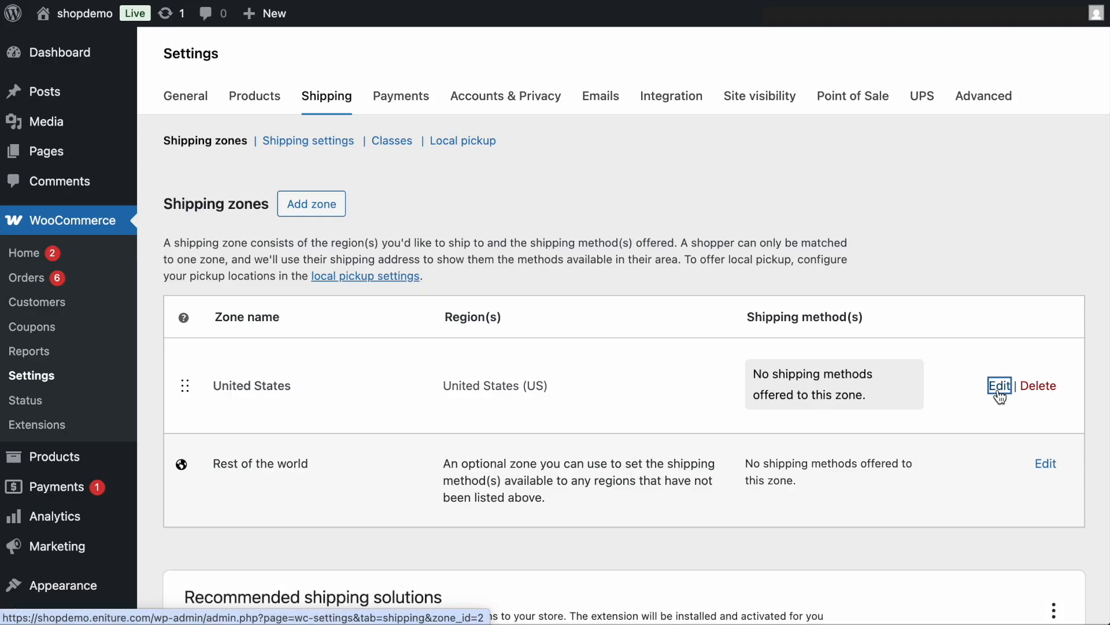
scroll(999, 391, "down", 3)
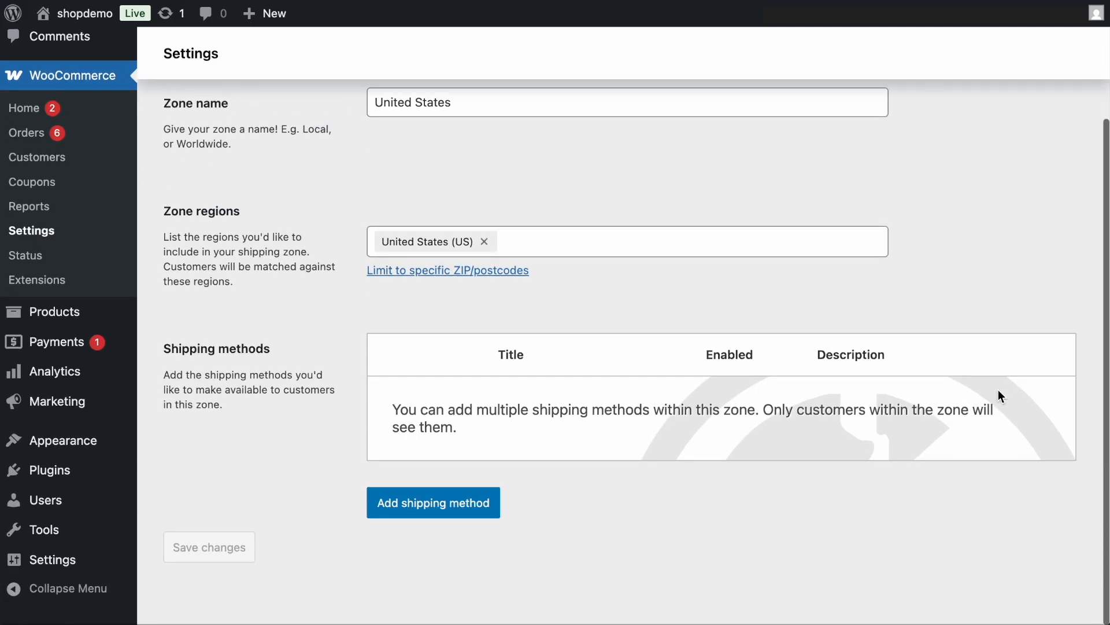
left_click(434, 504)
left_click(405, 353)
left_click(777, 495)
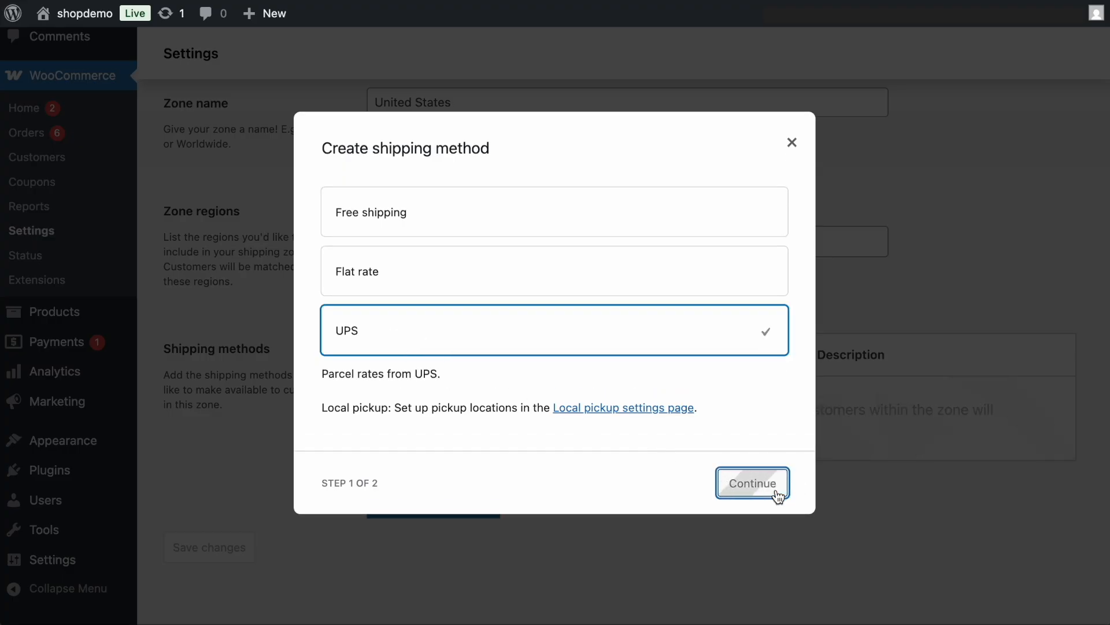
left_click(328, 302)
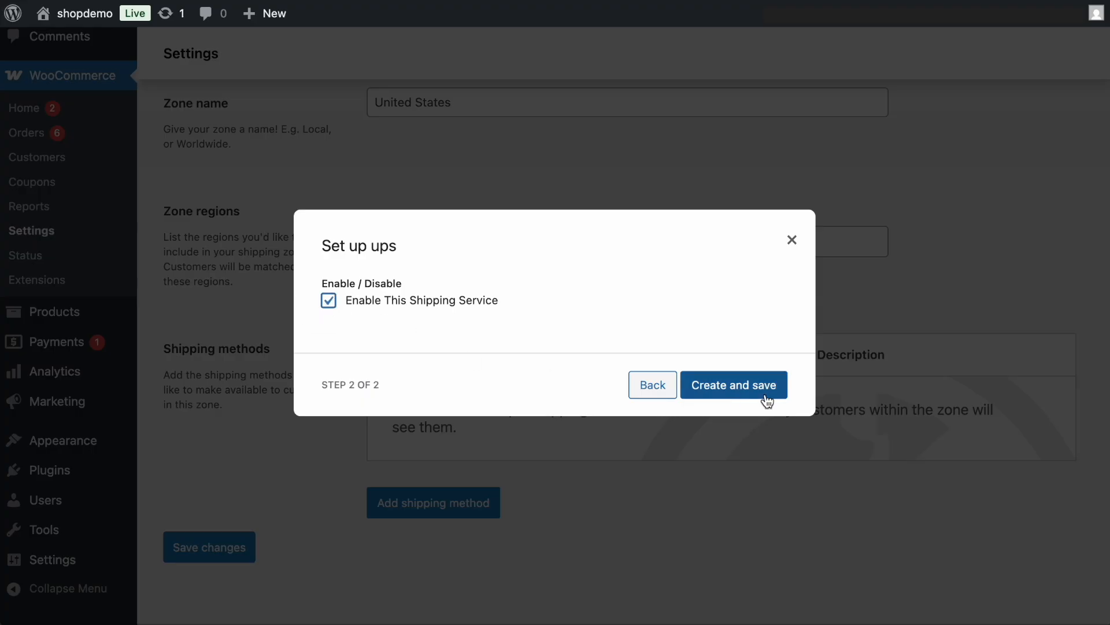
left_click(730, 393)
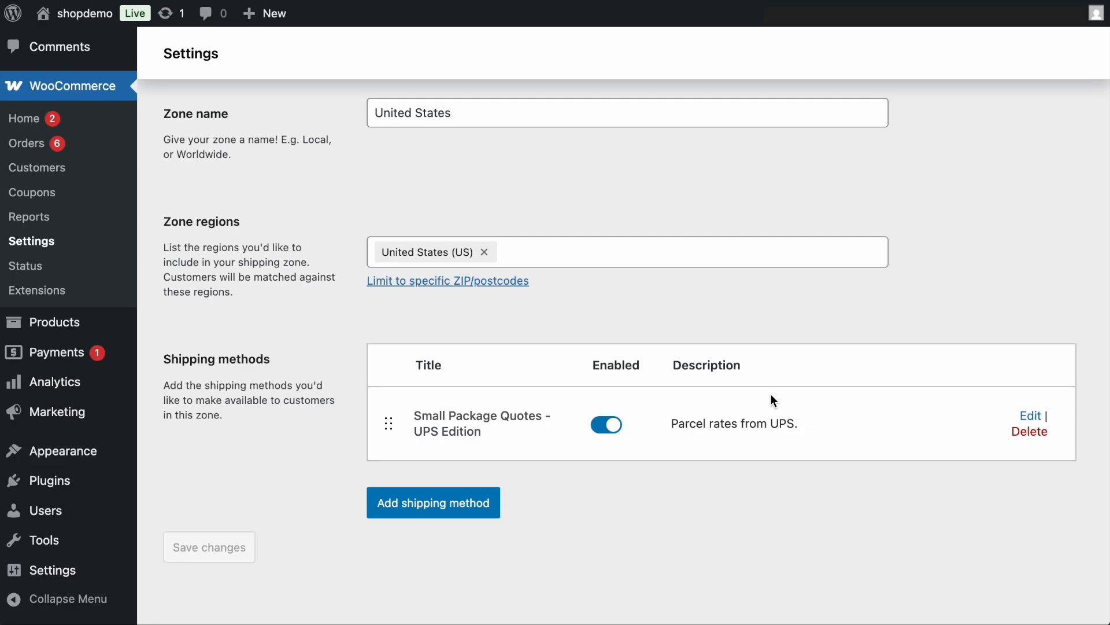
- Open the Train Engine product for editing and check the weight and dimensions in its shipping data
mouse_move(60, 329)
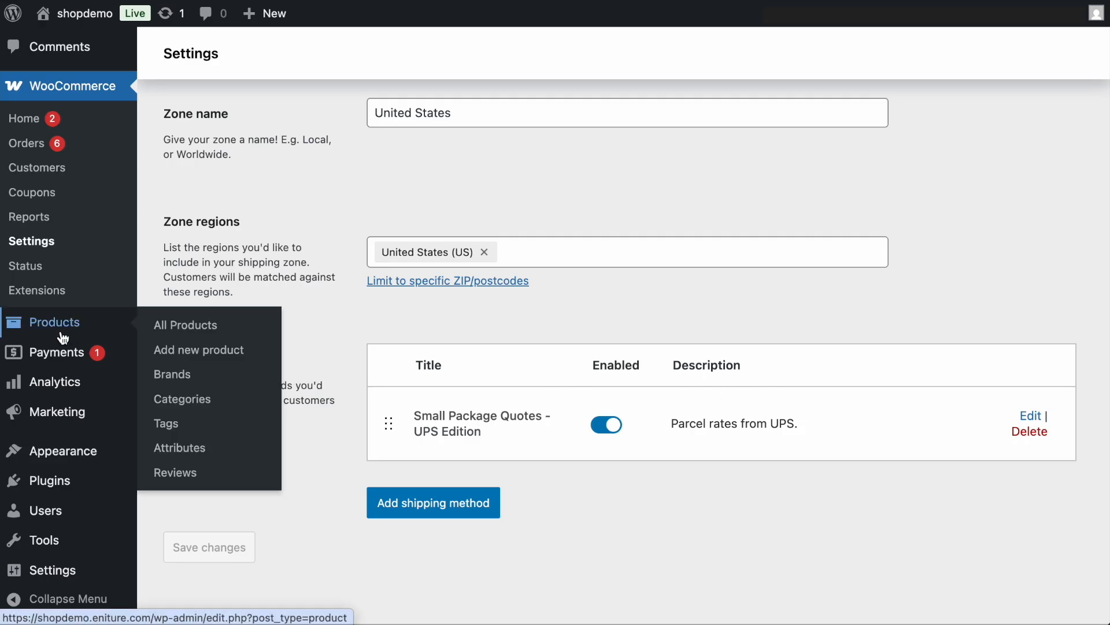
left_click(189, 330)
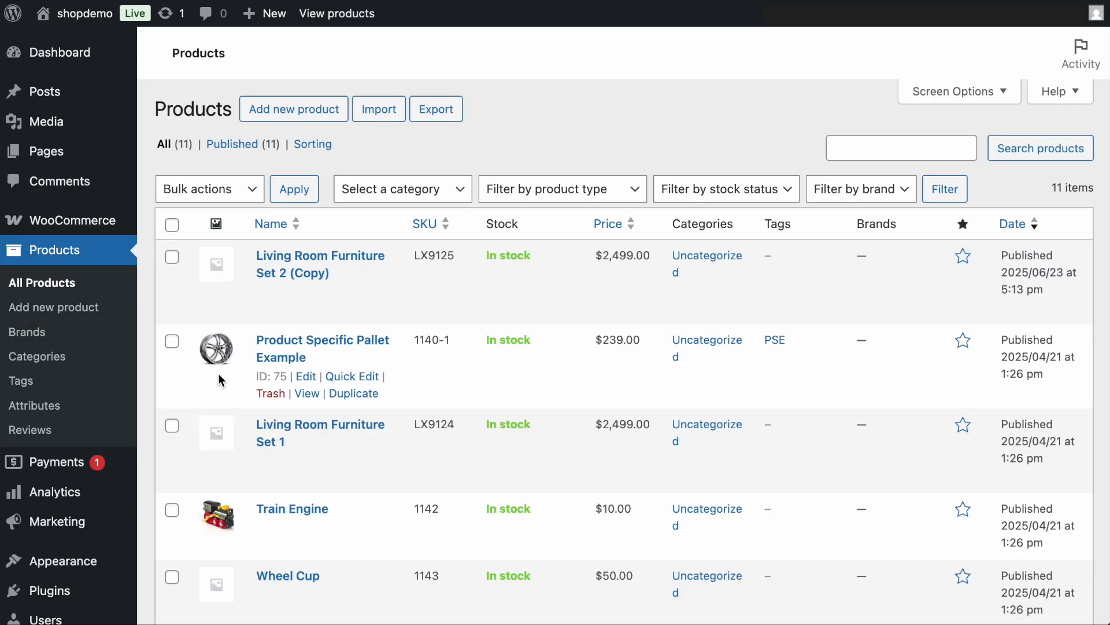
left_click(305, 528)
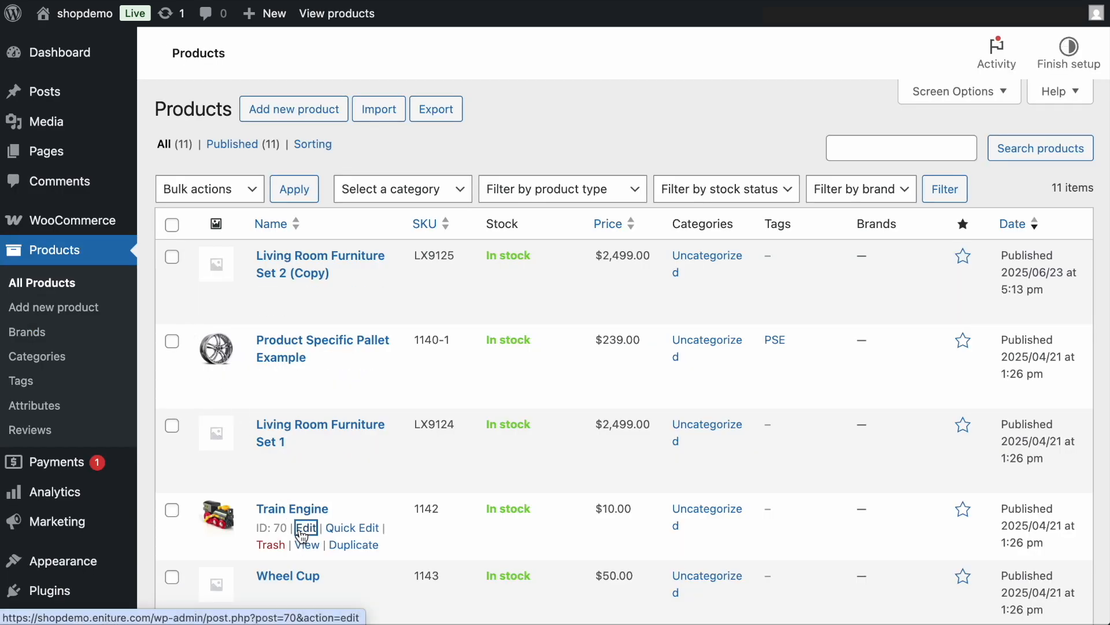
scroll(299, 529, "down", 5)
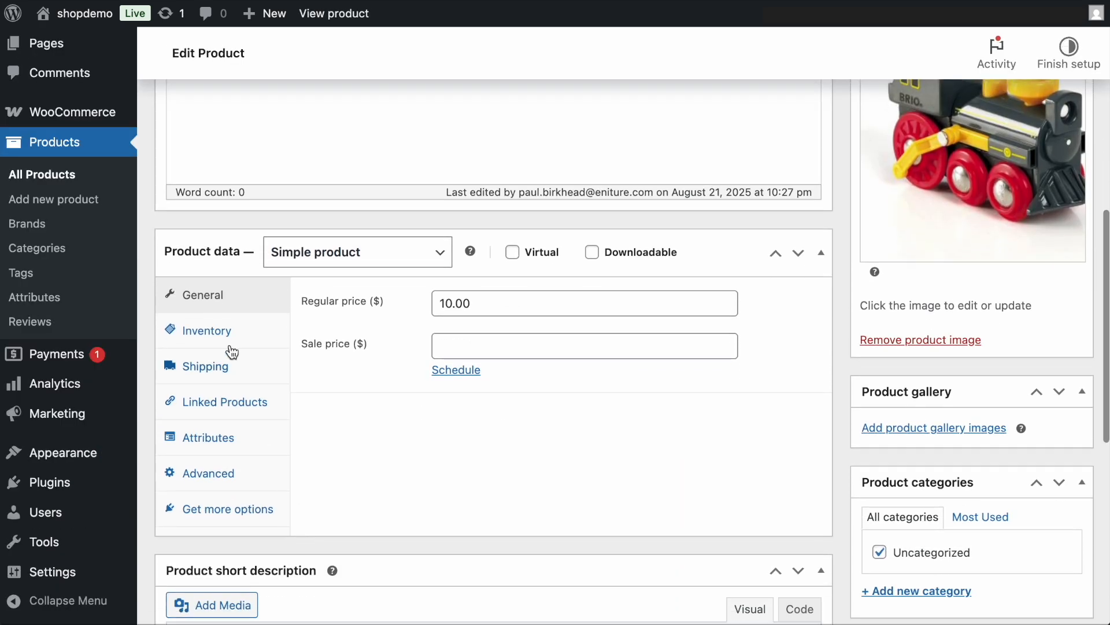
left_click(215, 370)
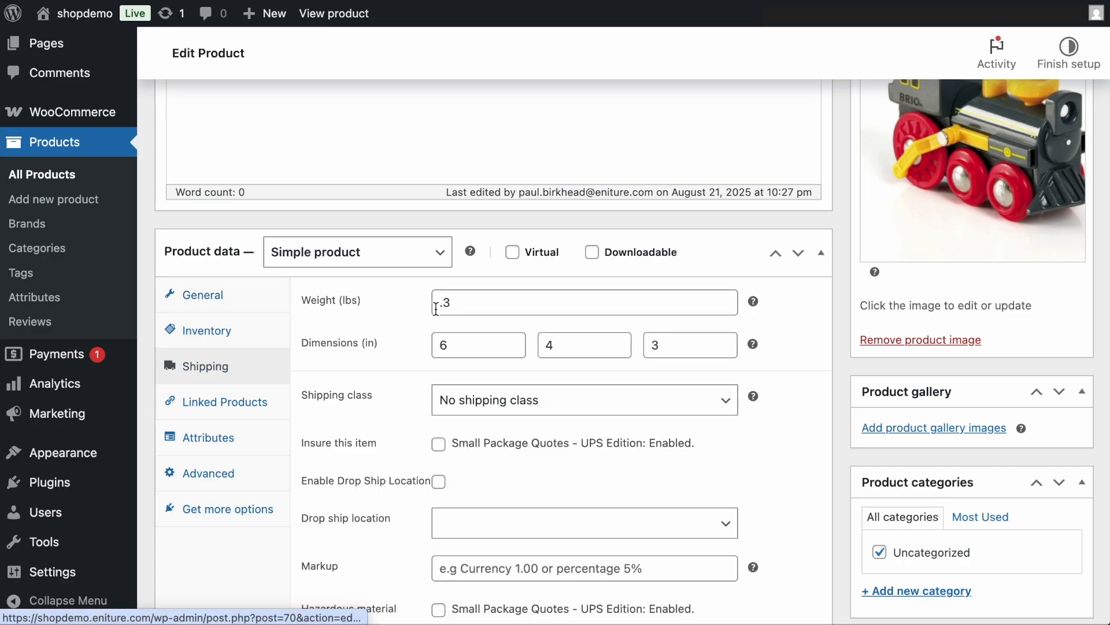
double_click(446, 303)
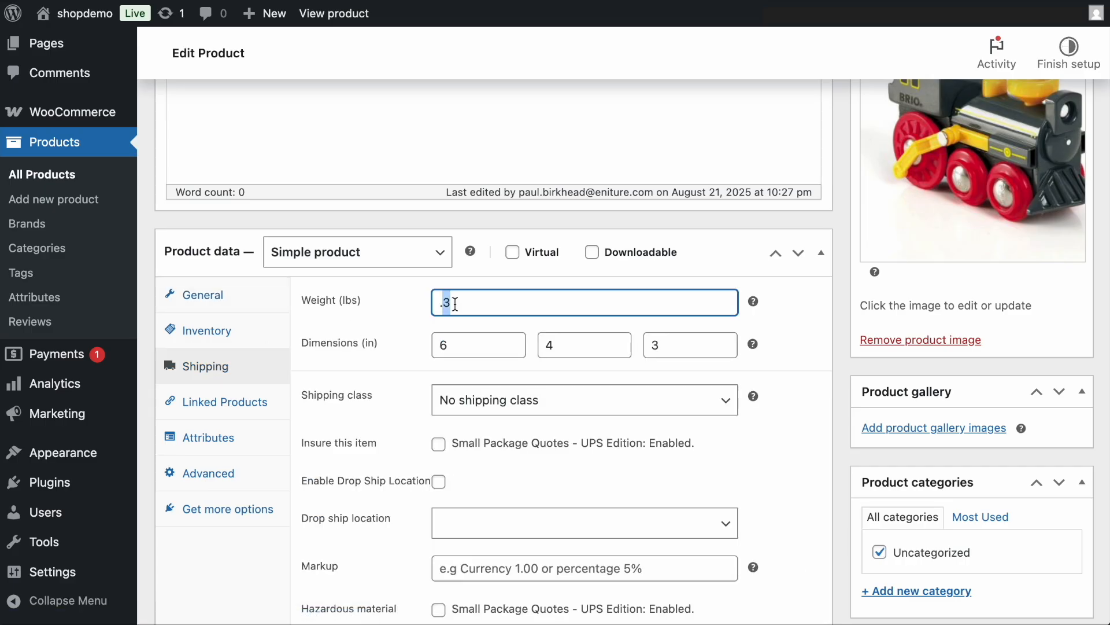
key("Tab")
key("Tab")
key("Tab")
key("Tab")
key("Tab")
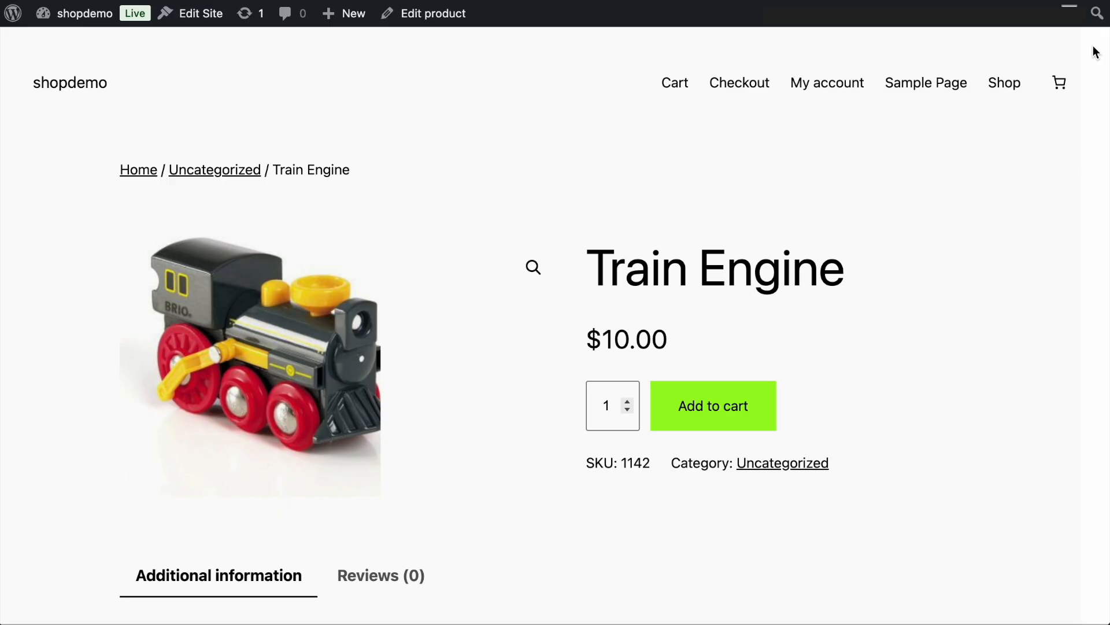
- Add one Train Engine to the cart from its store page and proceed to the checkout's shipping options
left_click(713, 407)
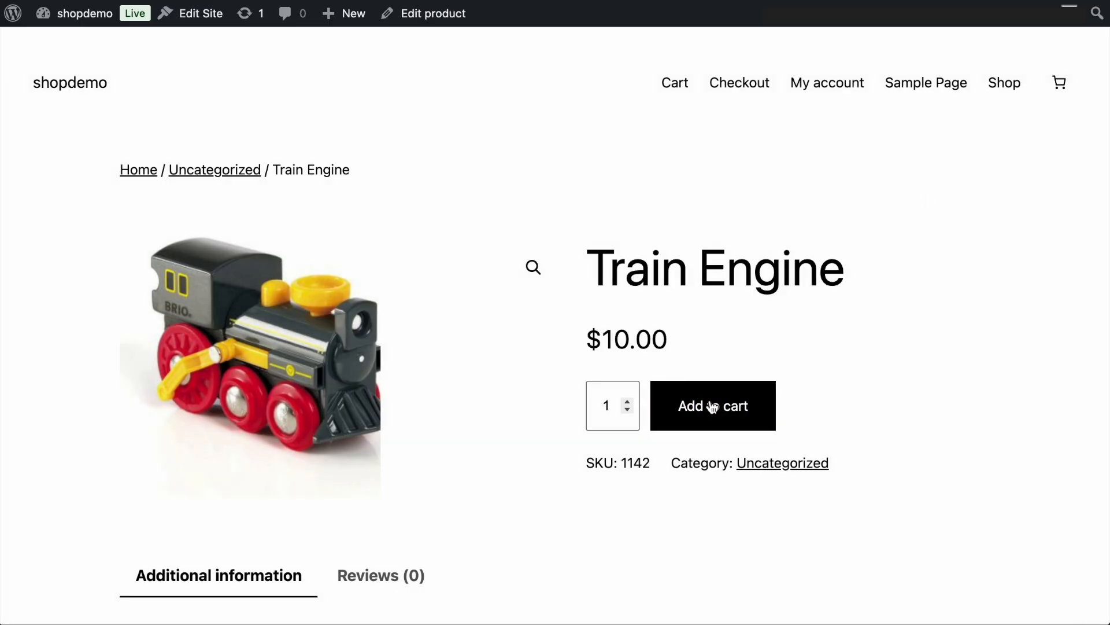
left_click(820, 542)
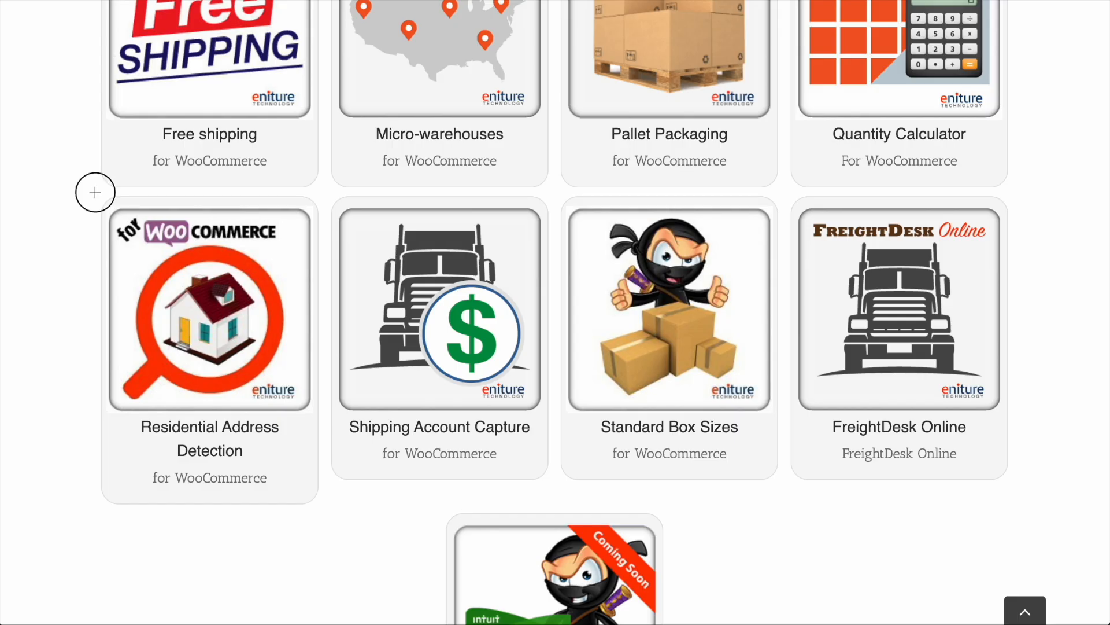
- Review the Residential Address Detection and Standard Box Sizes add-ons and Eniture's help articles on dimensional weight and residential detection plans
left_click_drag(94, 192, 326, 510)
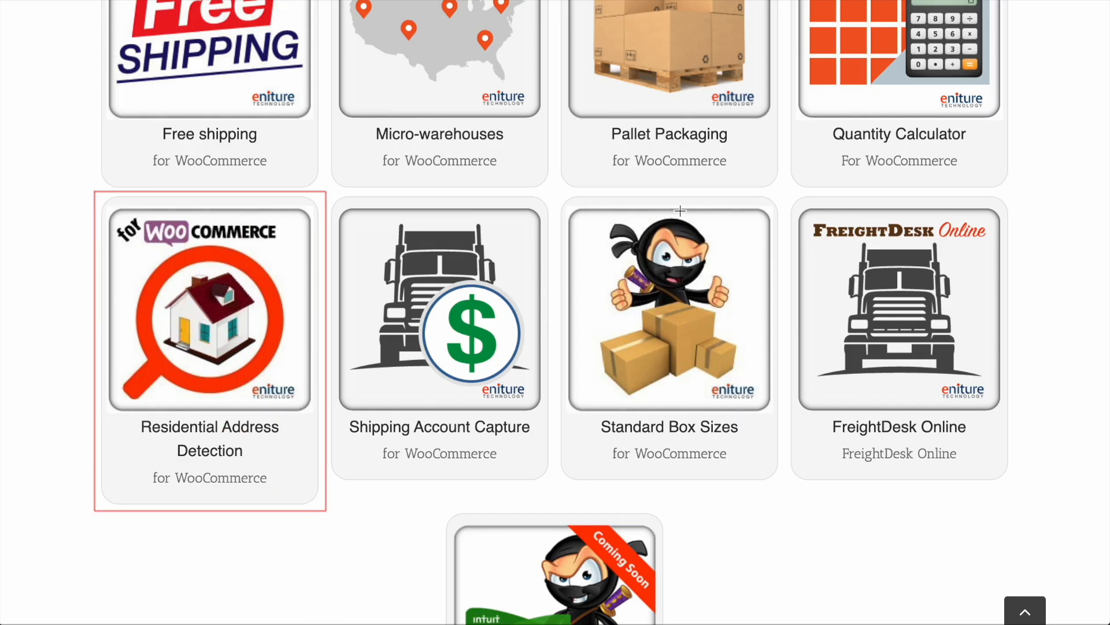
left_click_drag(556, 193, 784, 490)
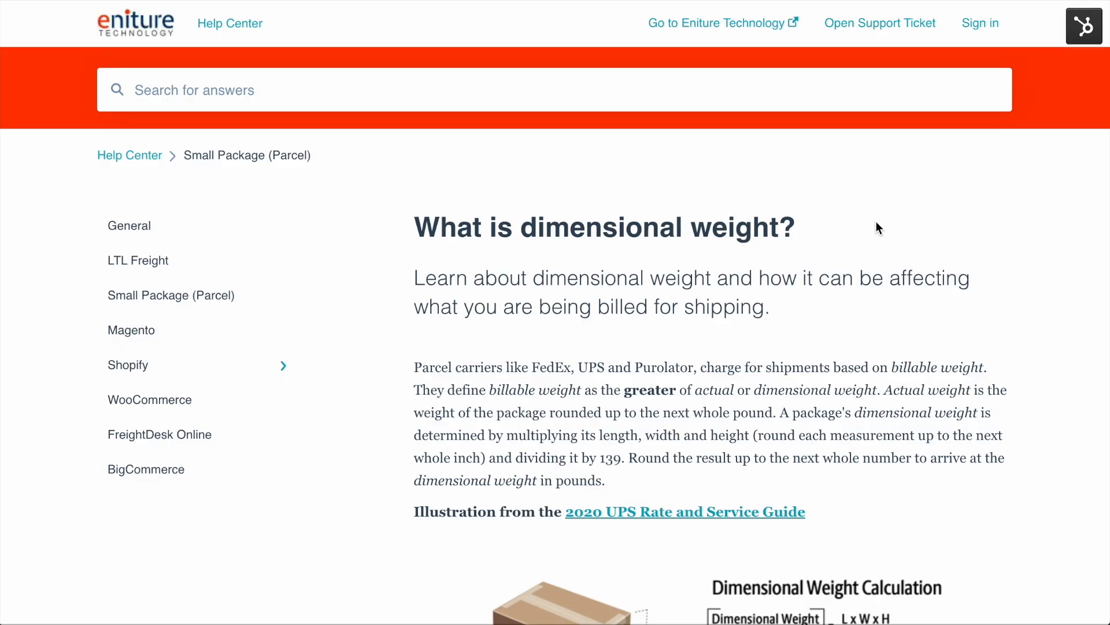
scroll(879, 227, "down", 6)
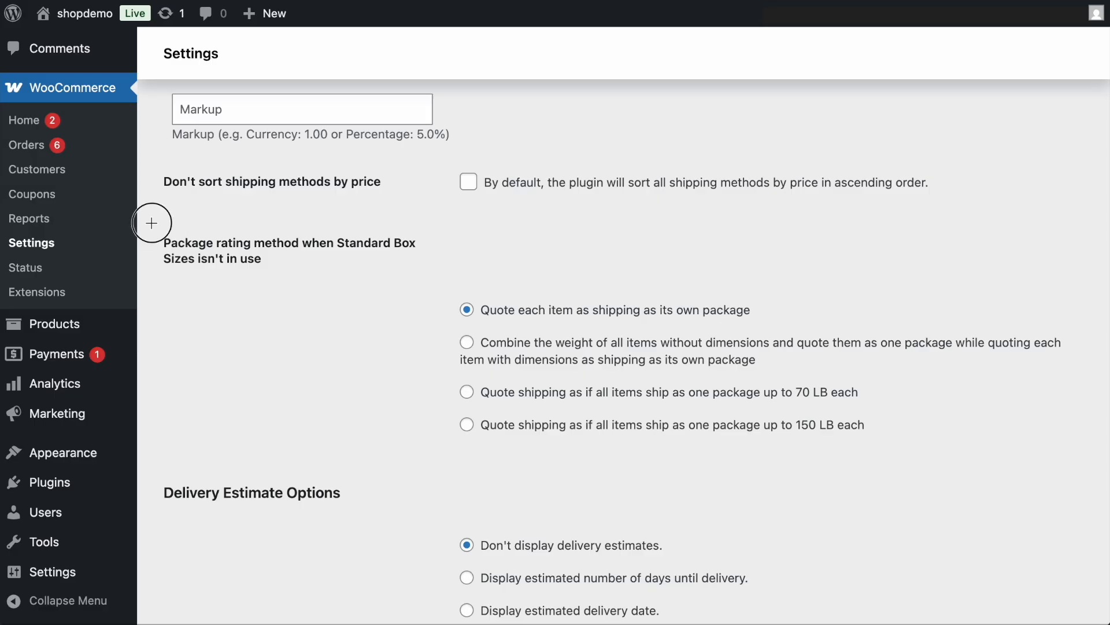
left_click_drag(151, 223, 1080, 454)
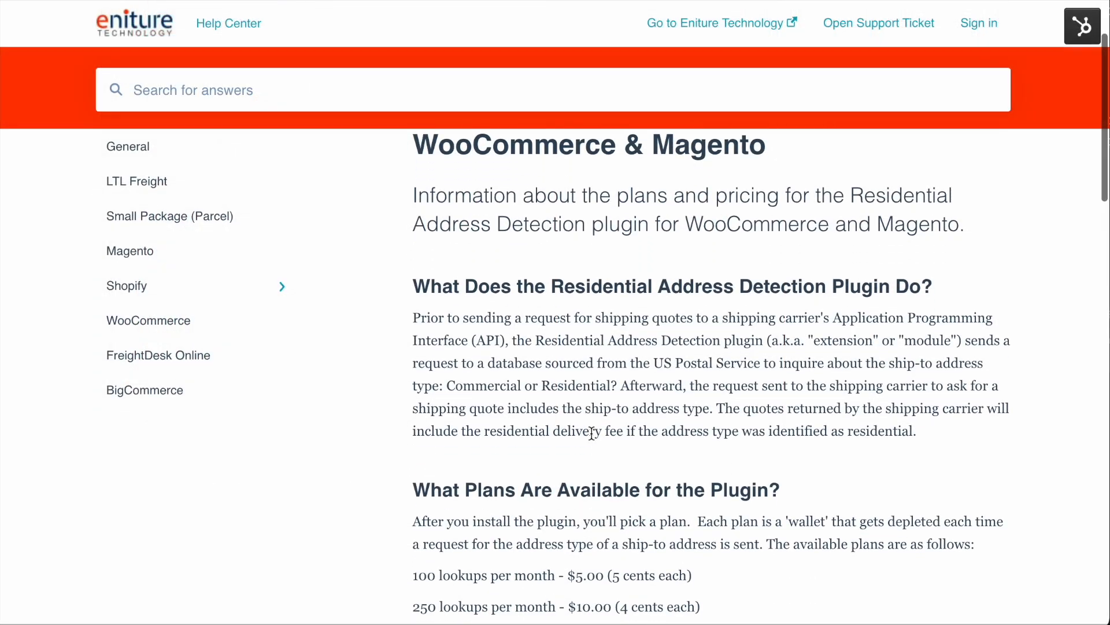
scroll(591, 434, "down", 2)
scroll(591, 434, "down", 4)
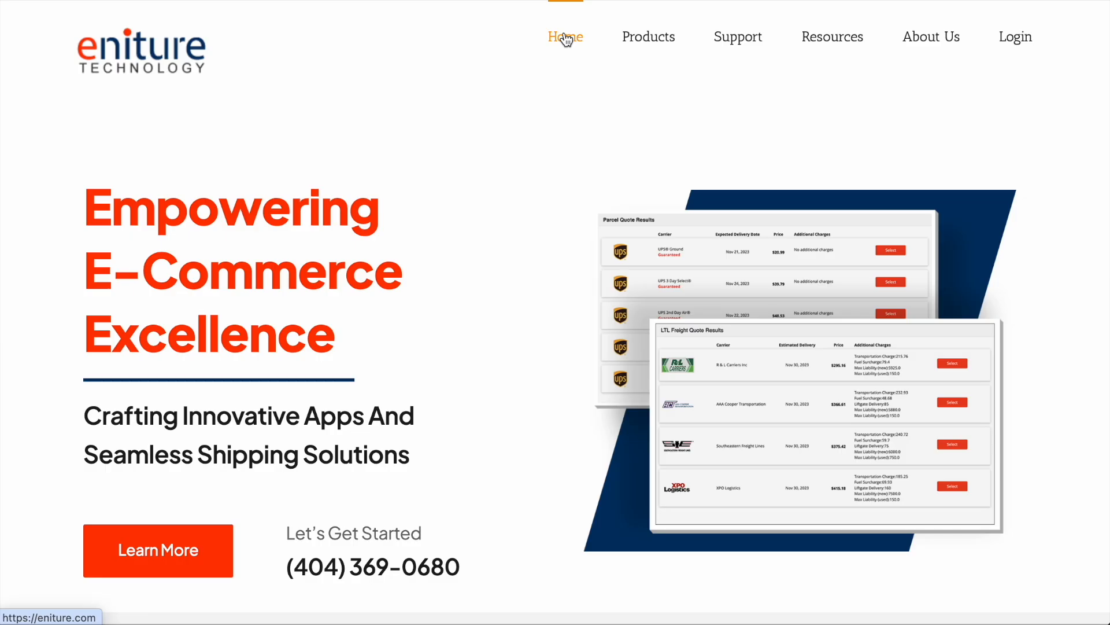
- Download the Residential Address Detection plugin from the WooCommerce products on the Eniture website
mouse_move(641, 51)
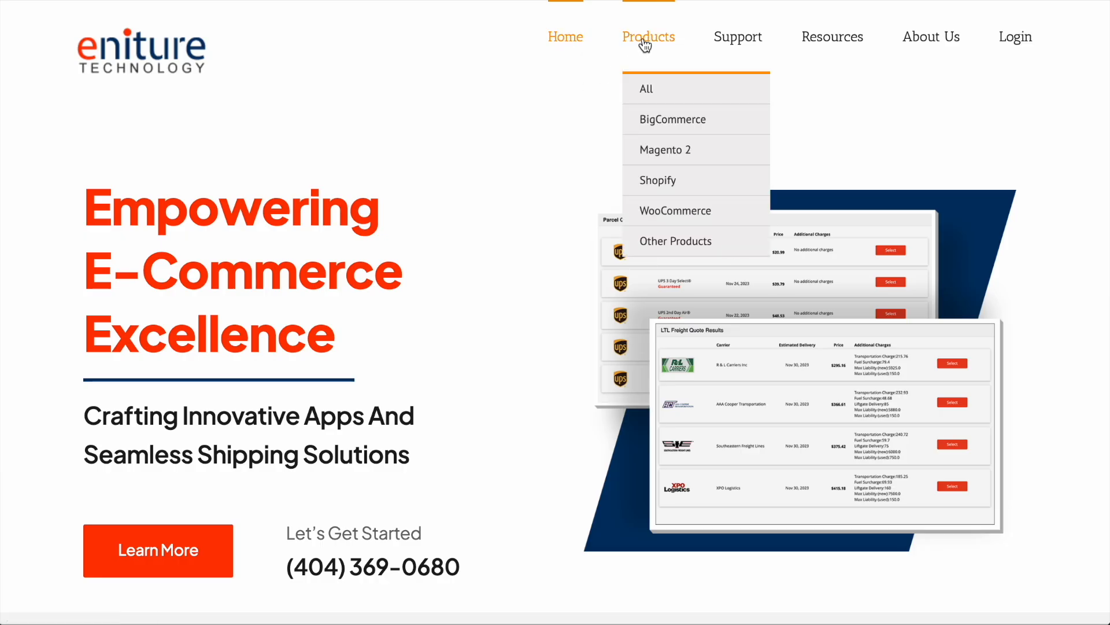
left_click(674, 223)
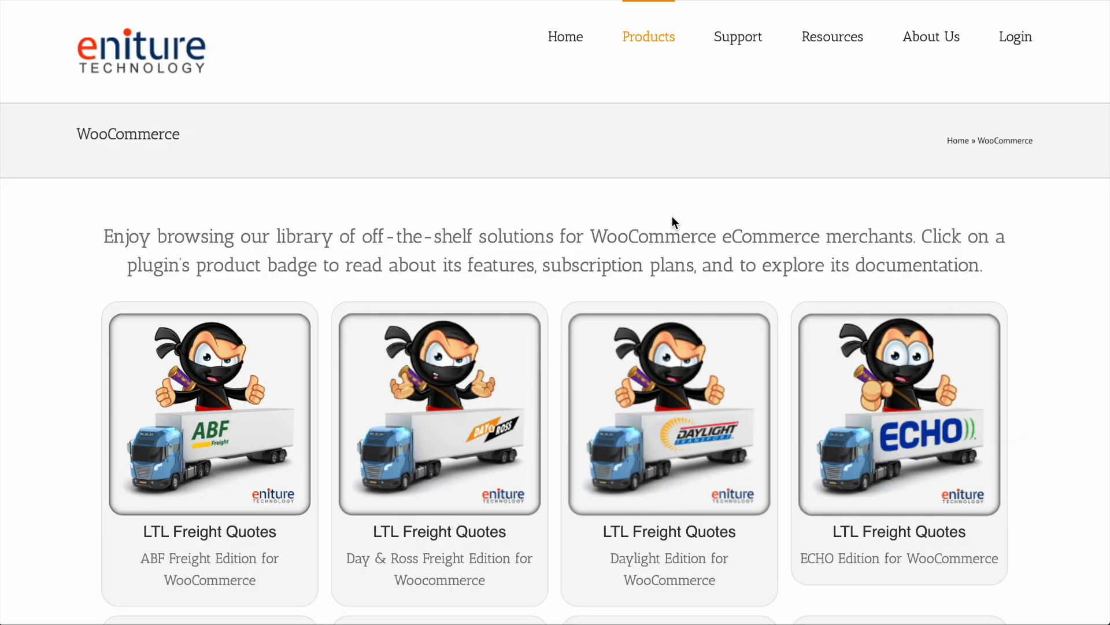
scroll(672, 216, "down", 20)
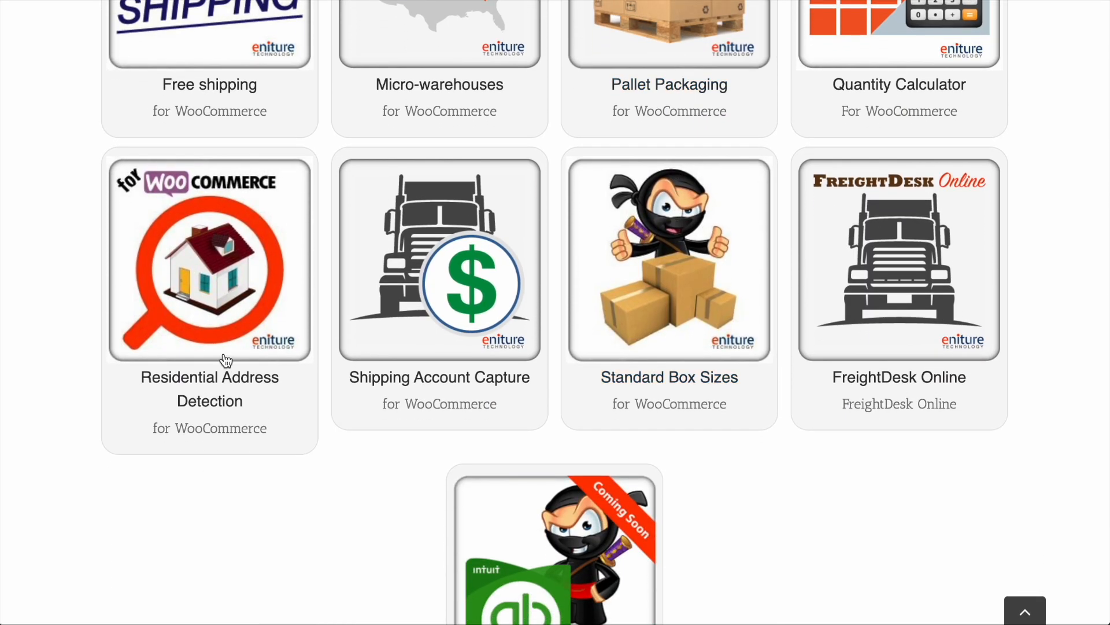
left_click(239, 275)
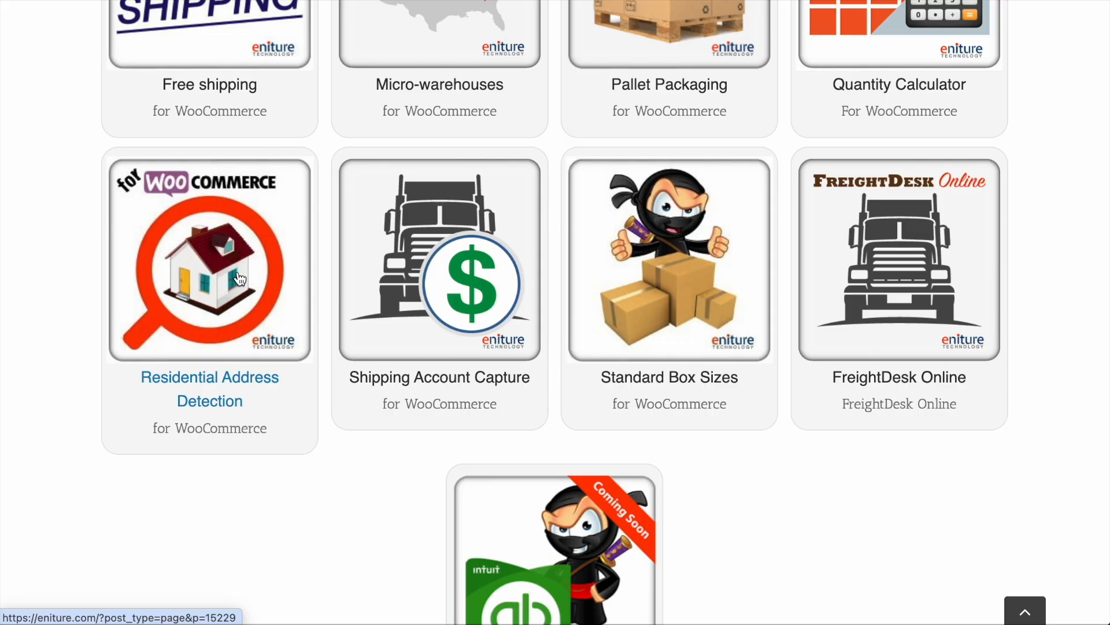
scroll(239, 274, "down", 3)
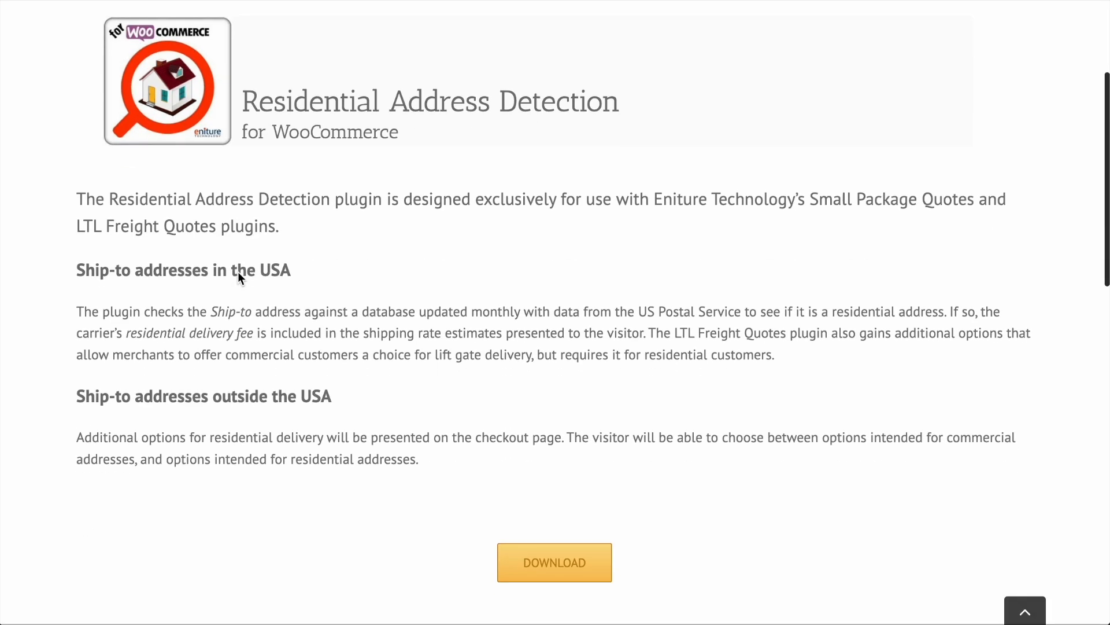
left_click(561, 573)
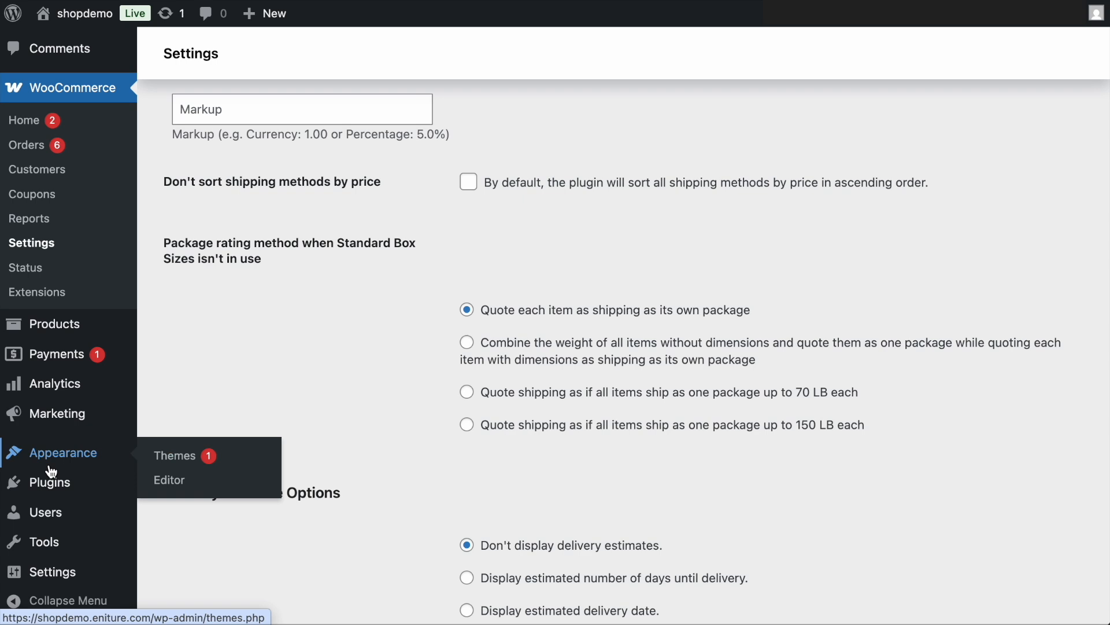
- Upload and install residential-address-detection.zip in the WordPress admin, and activate the Residential Address Detection plugin
mouse_move(75, 487)
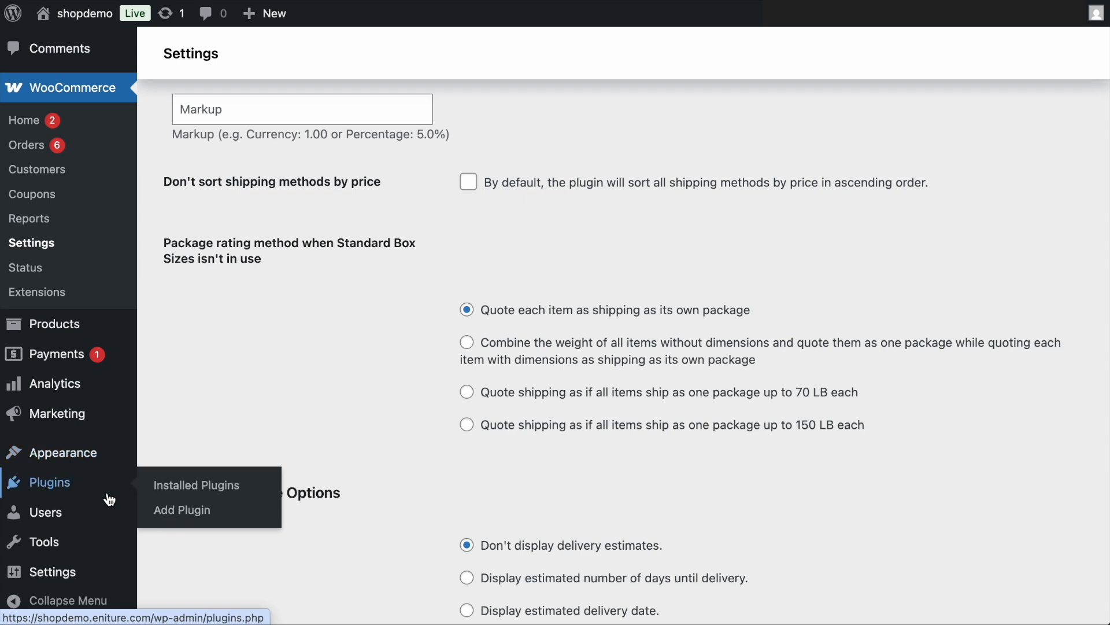
left_click(196, 521)
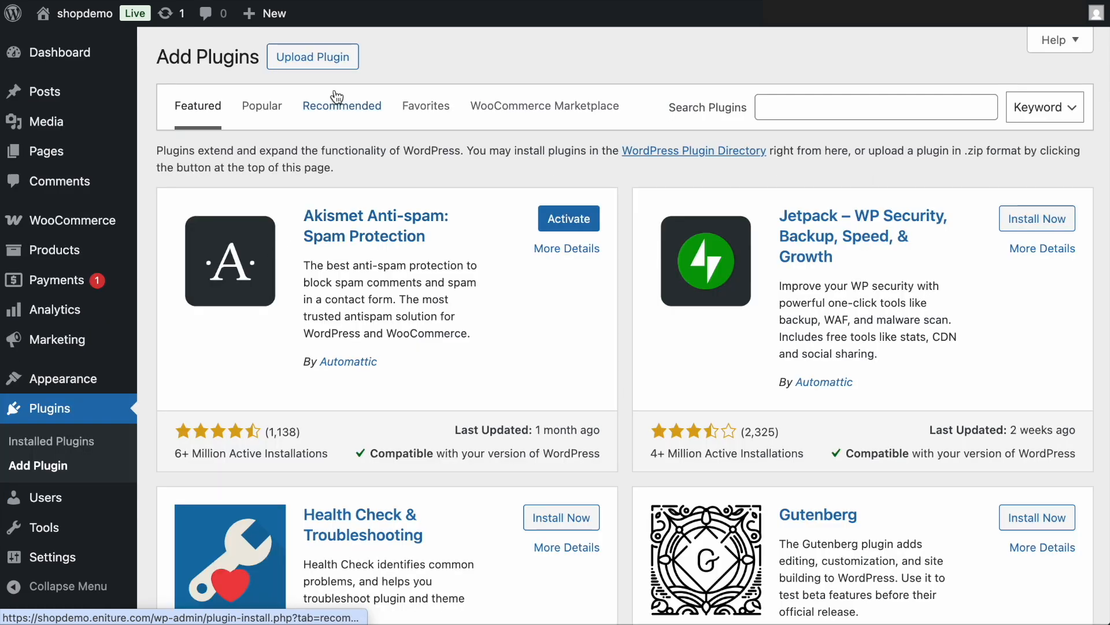
left_click(340, 63)
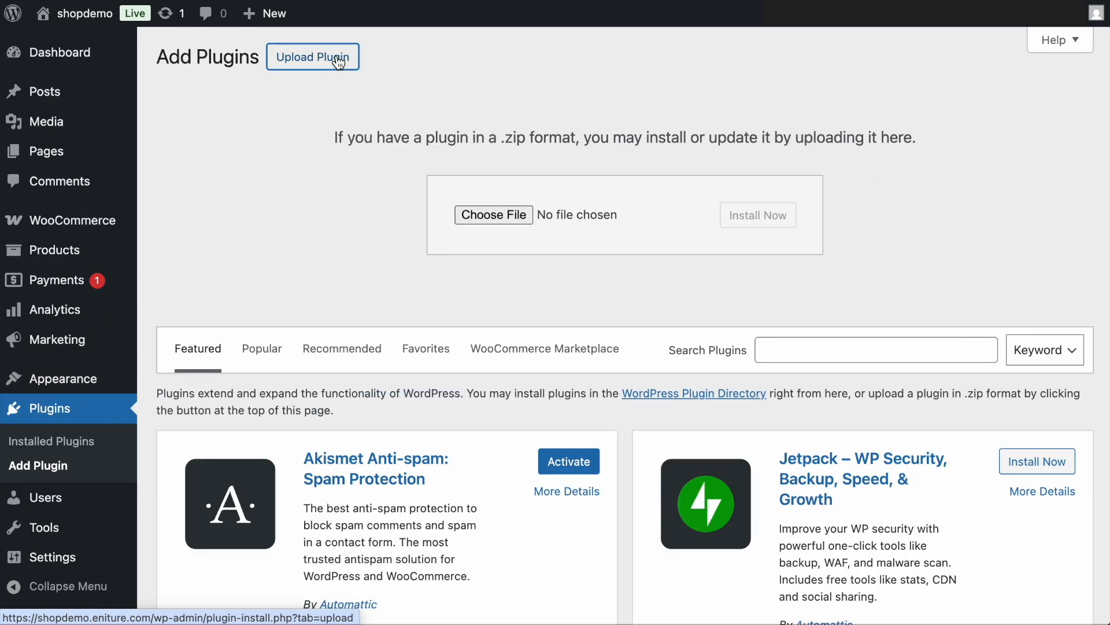
left_click(485, 214)
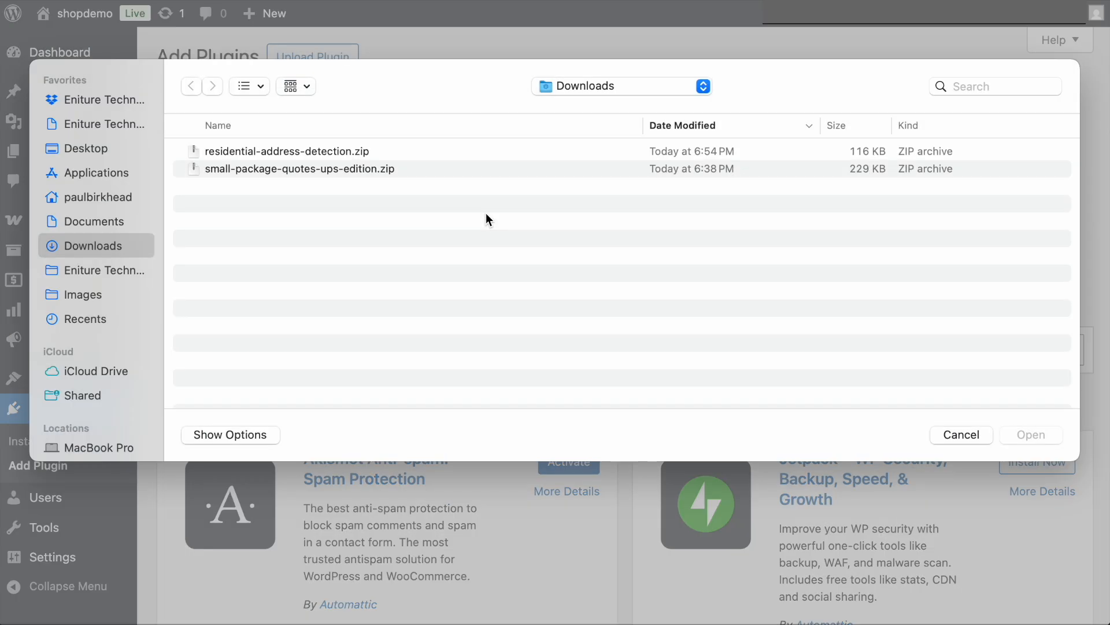
left_click(360, 151)
left_click(1029, 434)
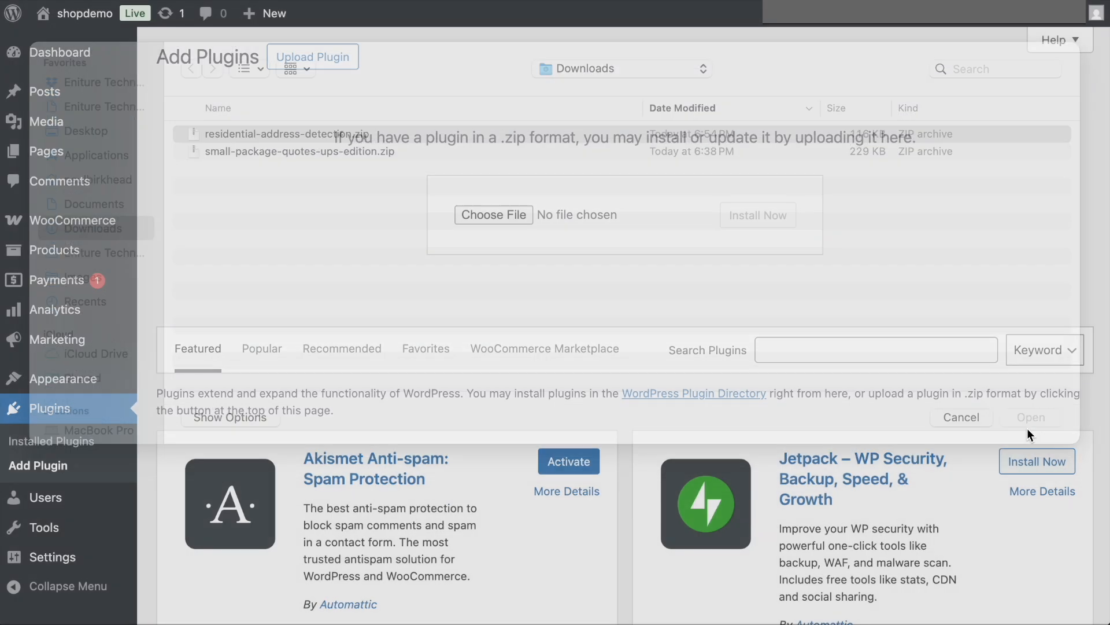
left_click(760, 215)
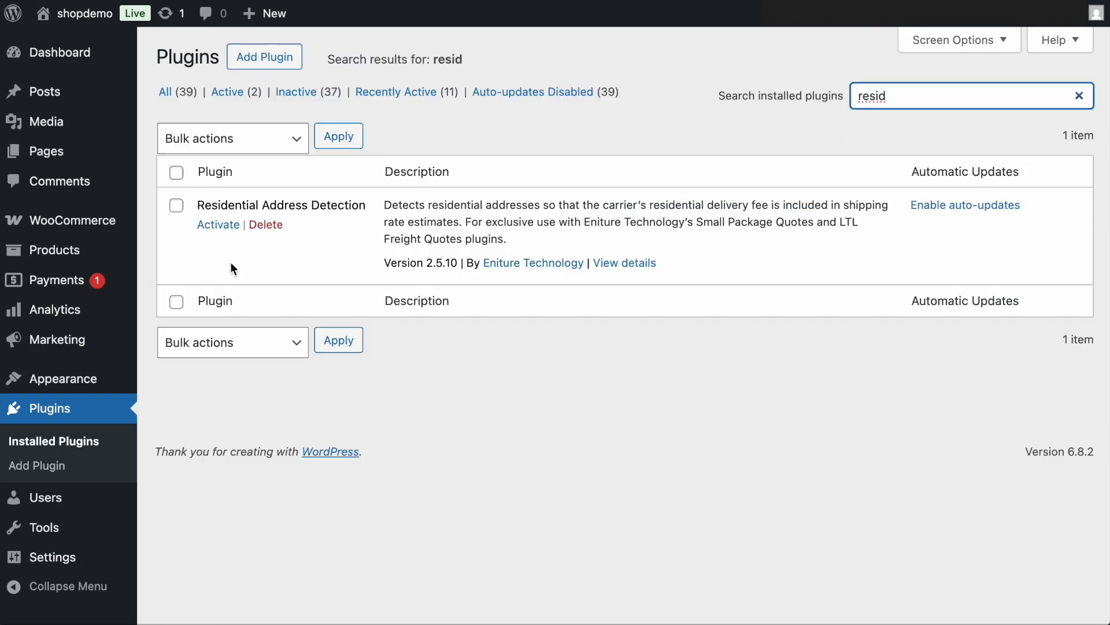
left_click(226, 226)
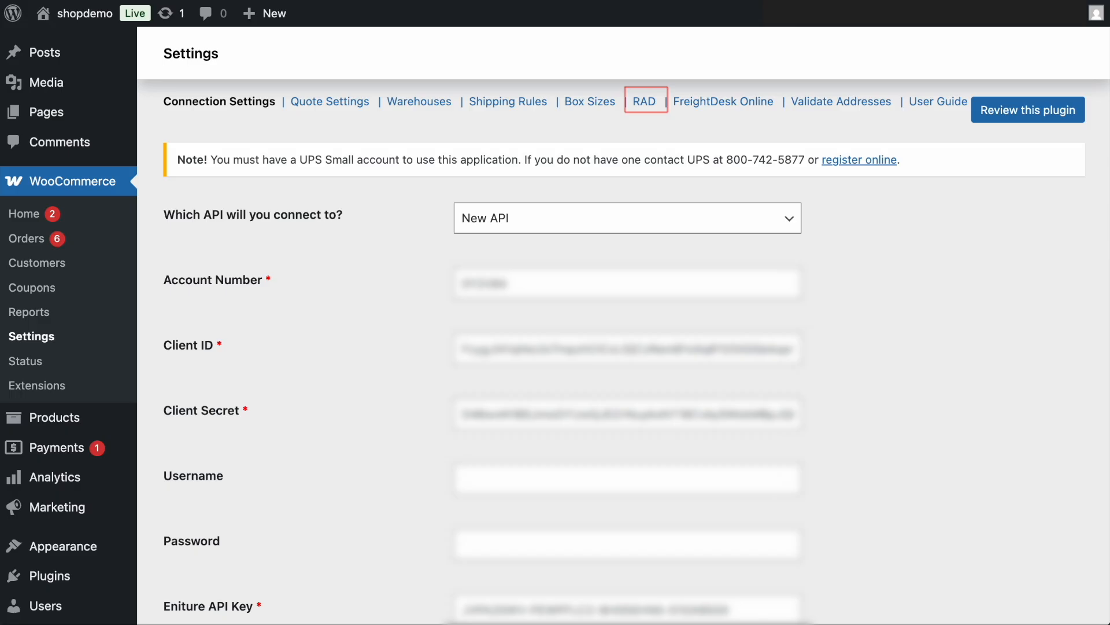
- In the UPS plugin's RAD settings, select the 100/mo ($5.00) plan for auto-renew
left_click(645, 104)
scroll(606, 399, "down", 2)
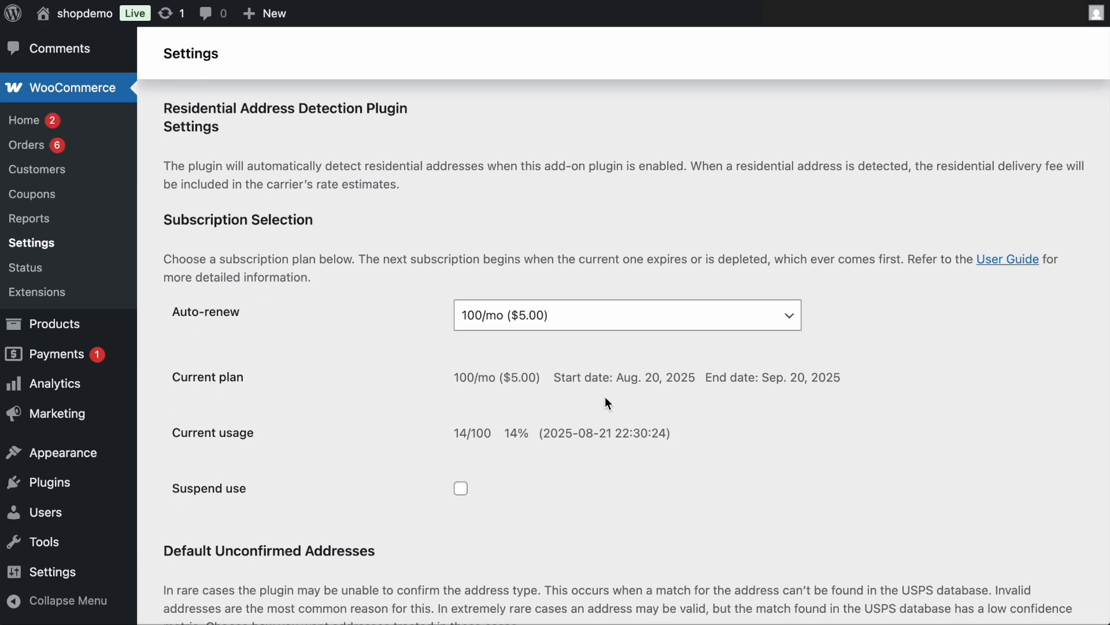
left_click(795, 315)
left_click(584, 317)
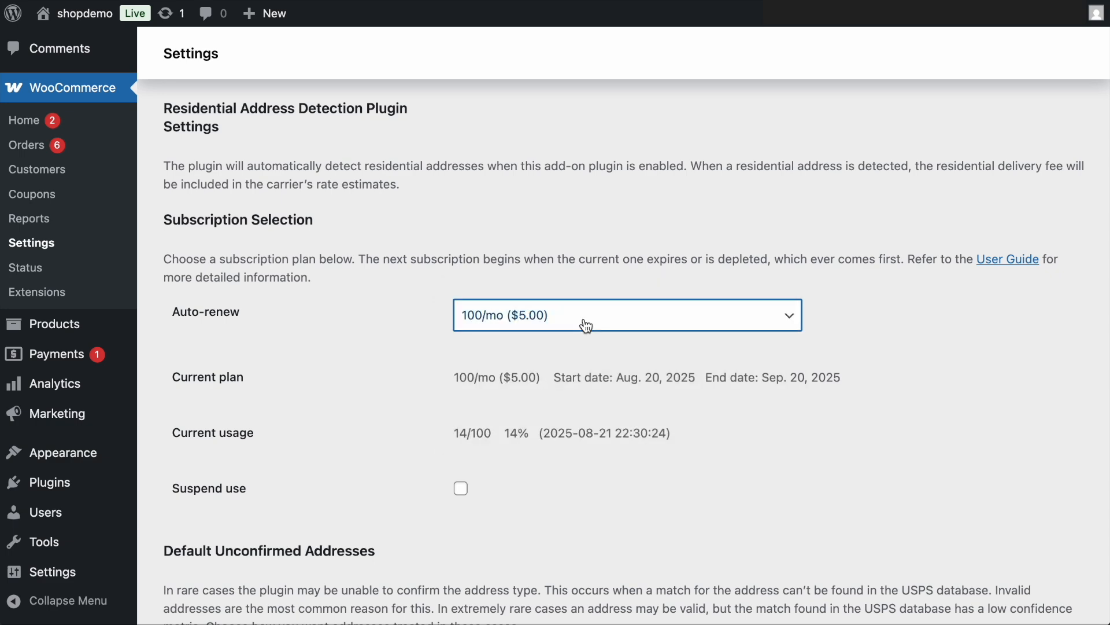
- Set unconfirmed address types to default to Residential in the Residential Address Detection settings
scroll(586, 326, "down", 4)
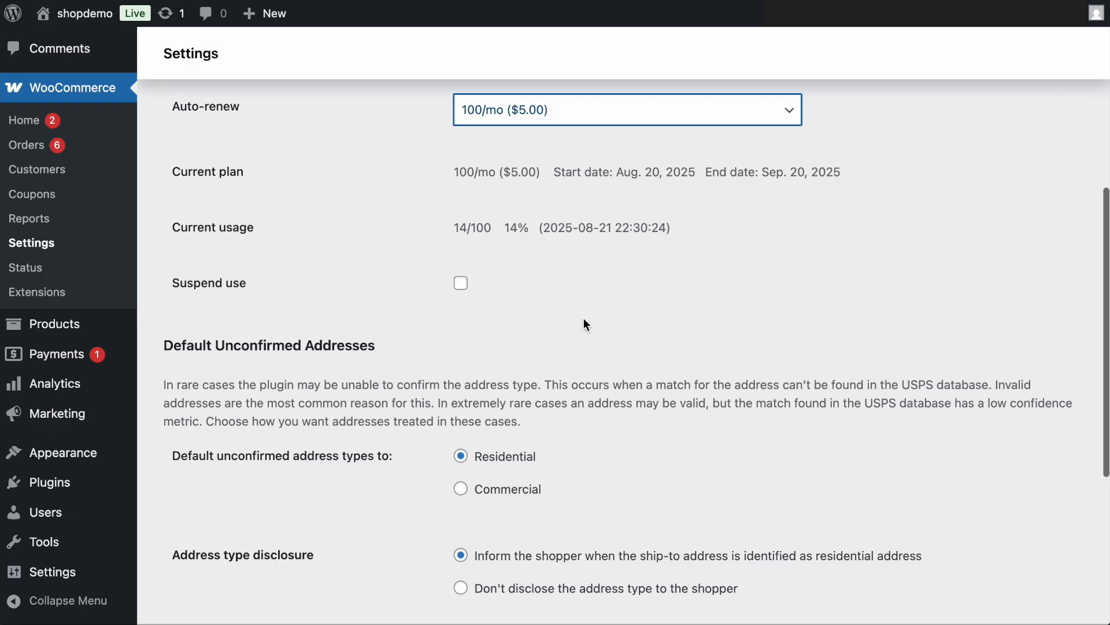
left_click(461, 456)
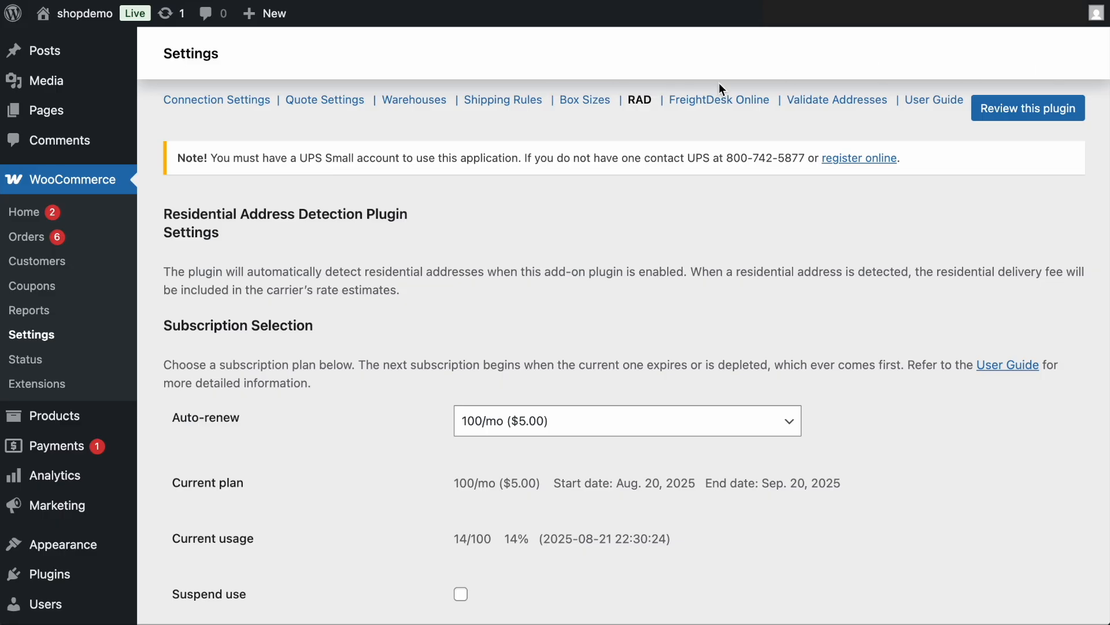
- In the UPS plugin's Box Sizes settings, select the 100/mo ($5.00) auto-renew plan and the "Minimize the number of packages" optimization mode
left_click(597, 108)
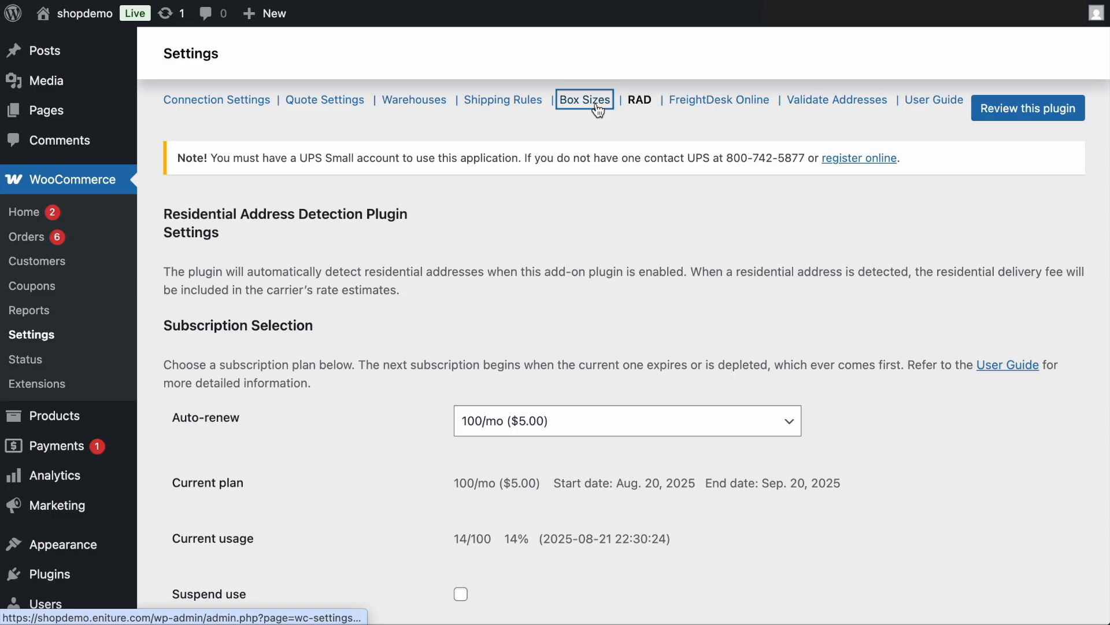
left_click(557, 366)
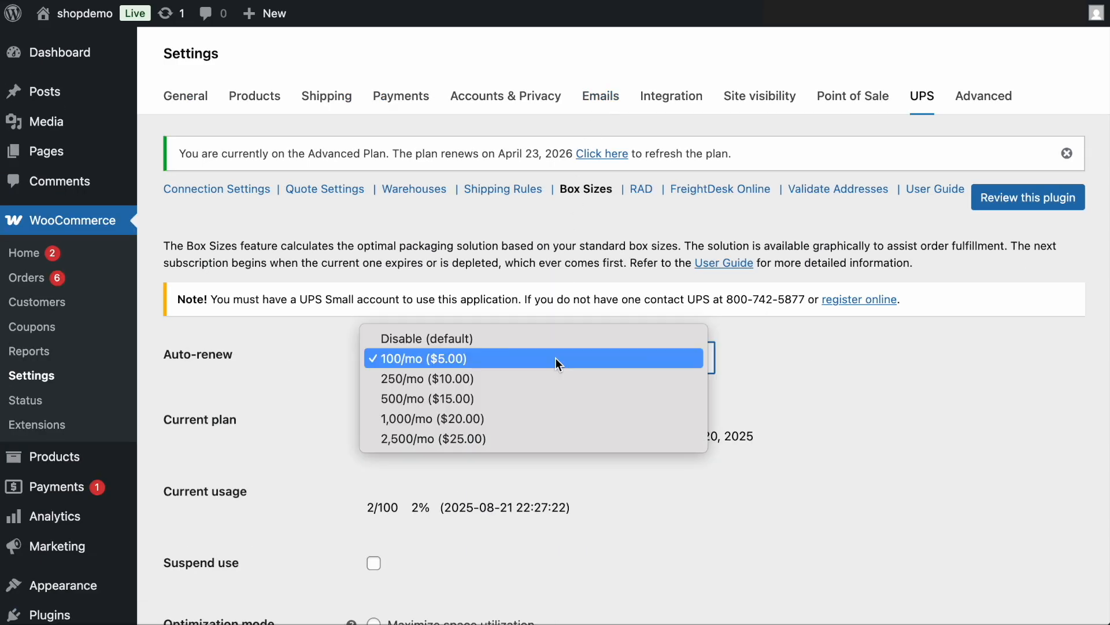
left_click(556, 359)
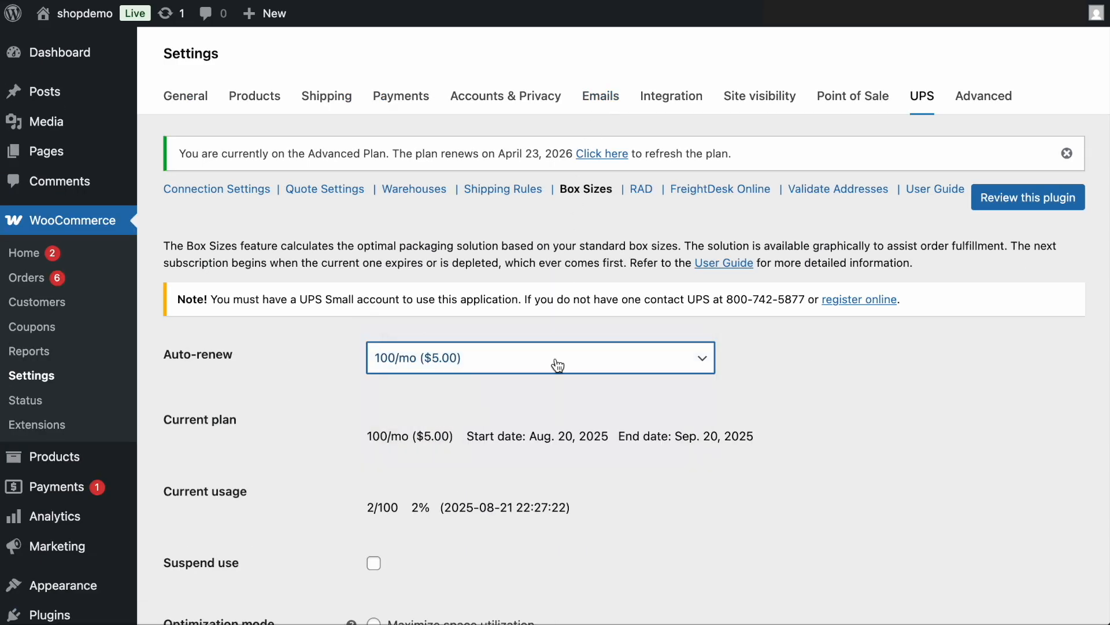
scroll(557, 365, "down", 3)
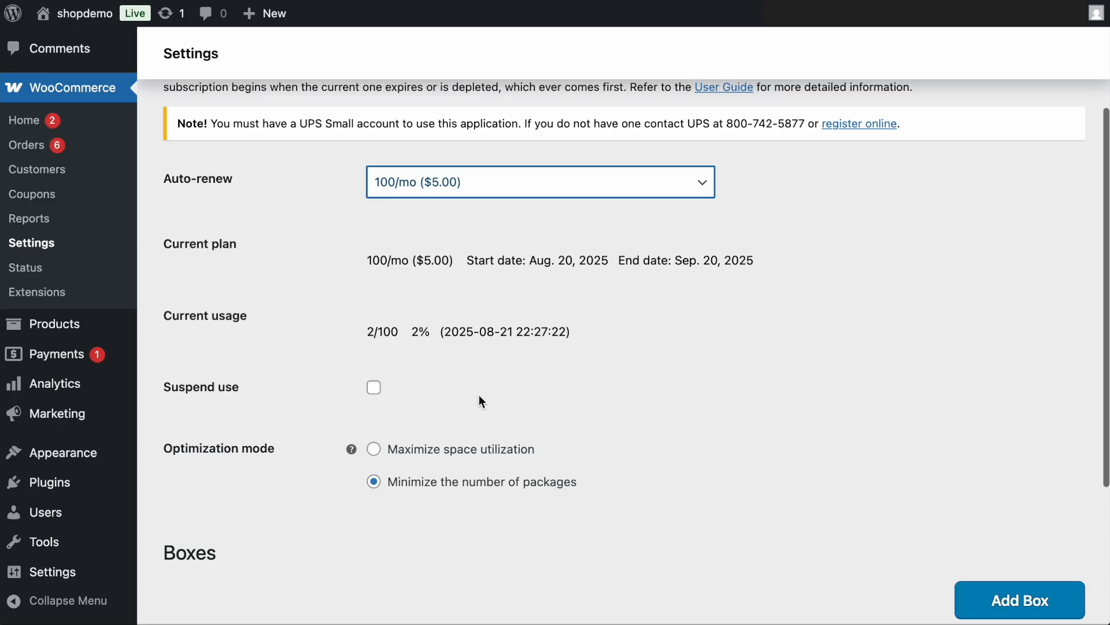
left_click(375, 483)
- Add a box nicknamed Small with 9.6×5.6×5.6 in interior, 10×6×6 in exterior, 20 lb maximum weight and .5 lb box weight
scroll(380, 487, "down", 4)
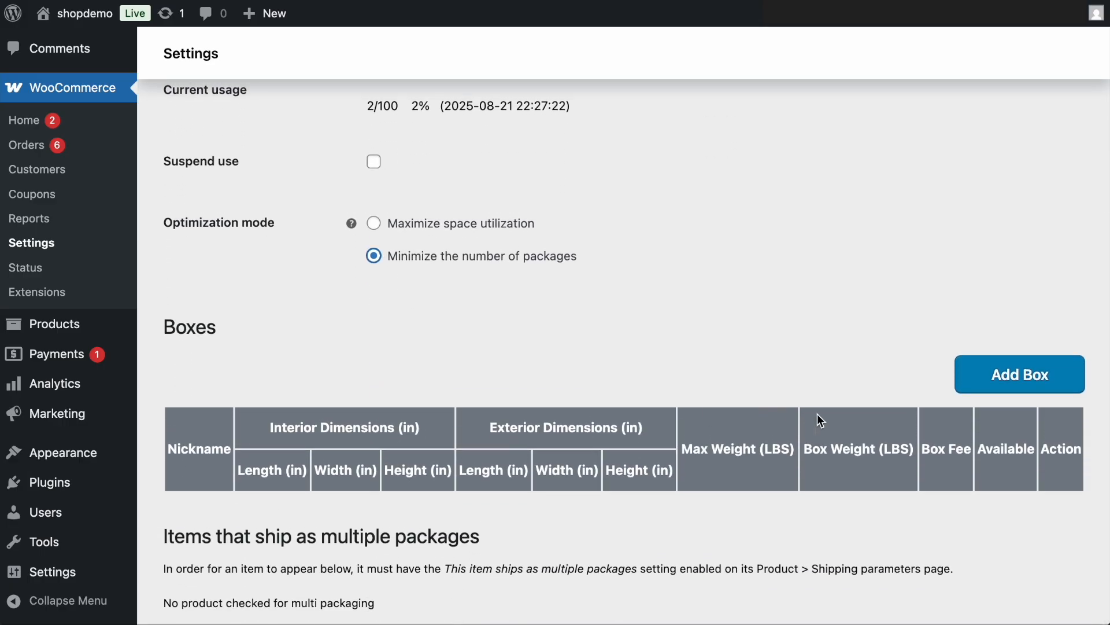
left_click(1015, 385)
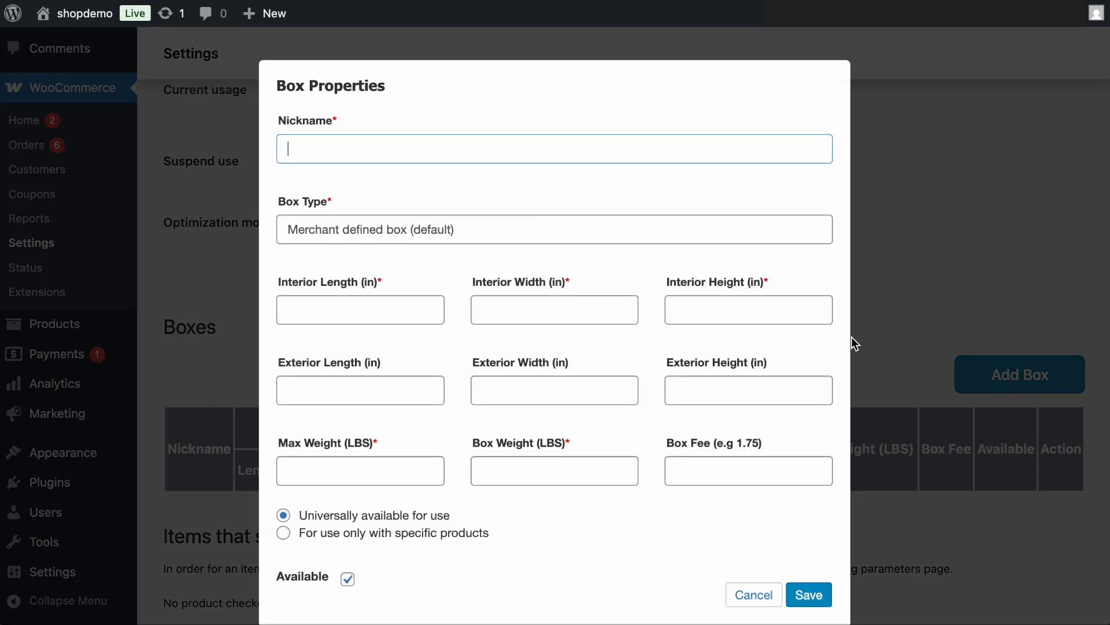
type("Small")
key("Tab")
key("Tab")
type("9")
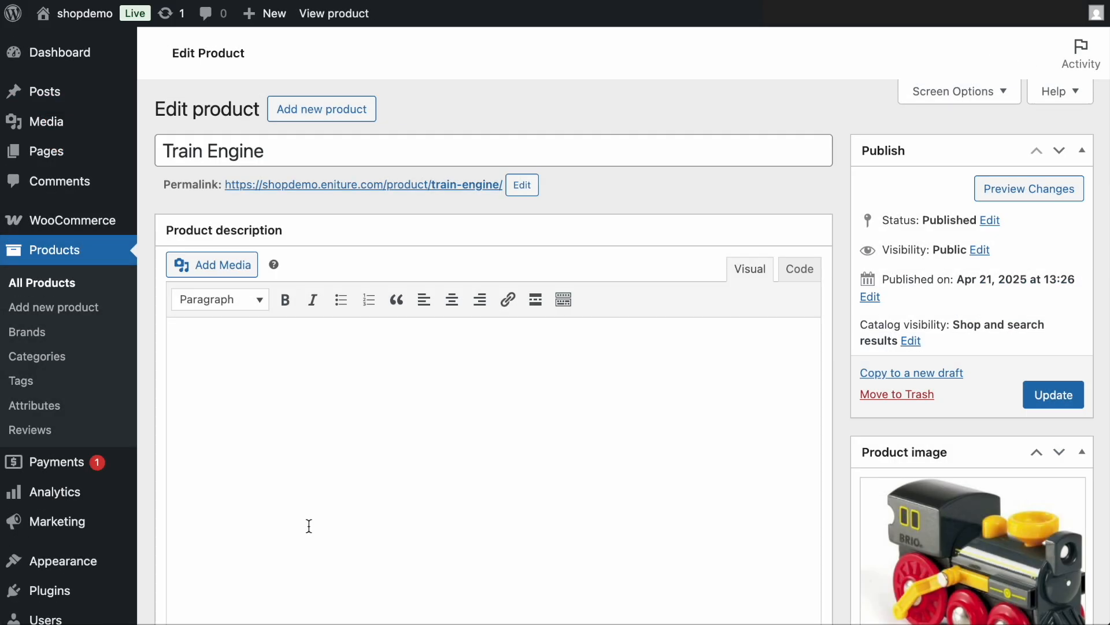
- Allow vertical rotation in the Train Engine product's Standard Box Sizes shipping settings and update the product
scroll(307, 525, "down", 3)
scroll(309, 527, "down", 5)
left_click(206, 369)
scroll(337, 449, "down", 2)
scroll(338, 444, "down", 5)
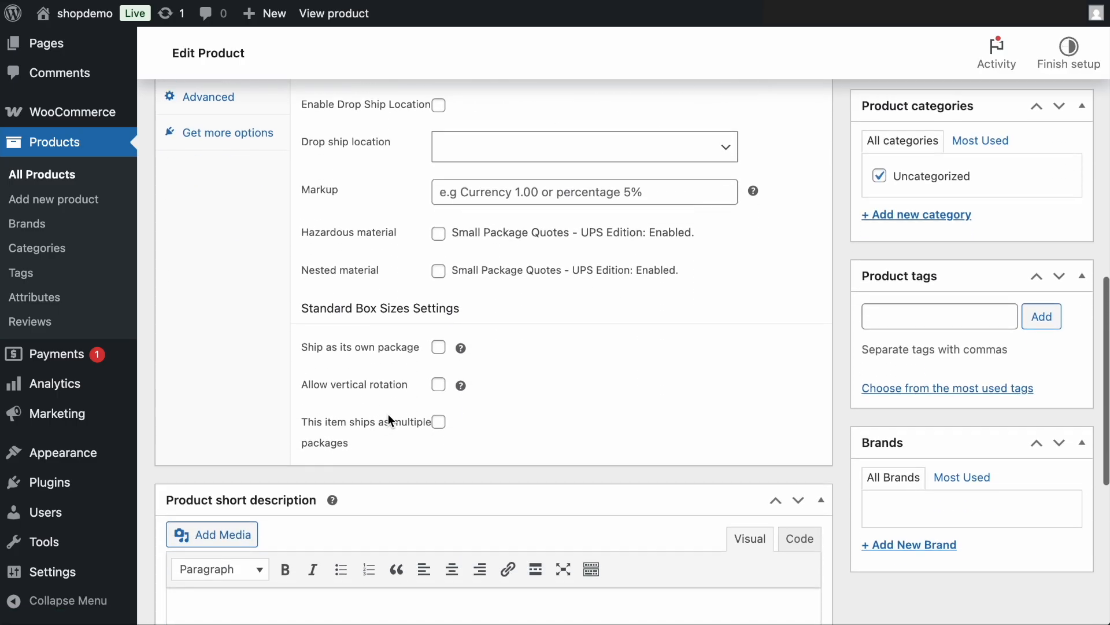
left_click(438, 386)
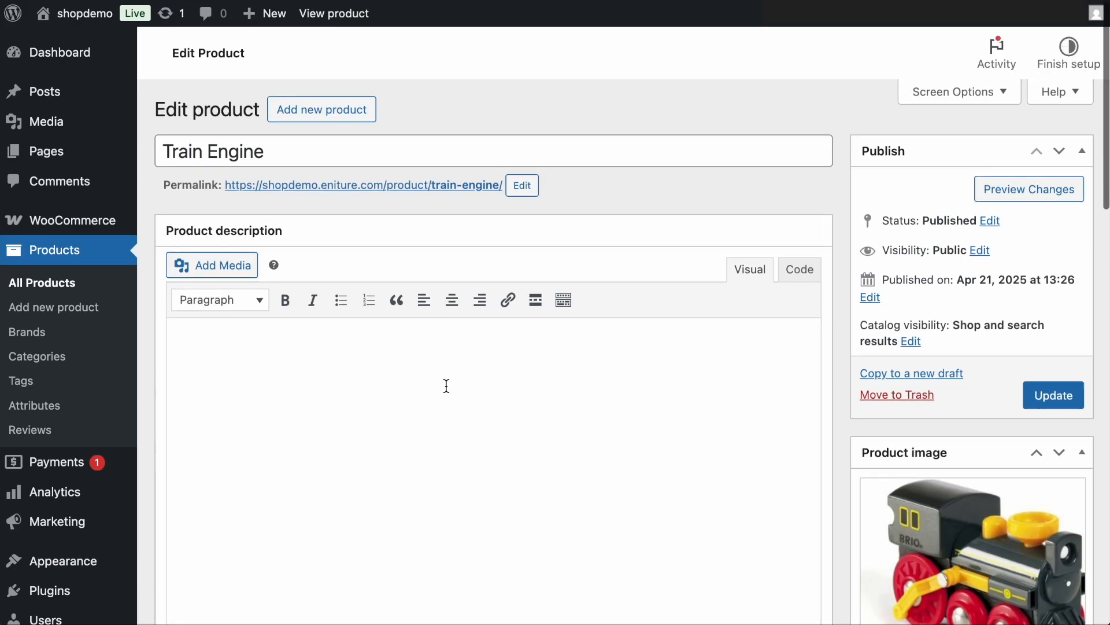
left_click(1049, 397)
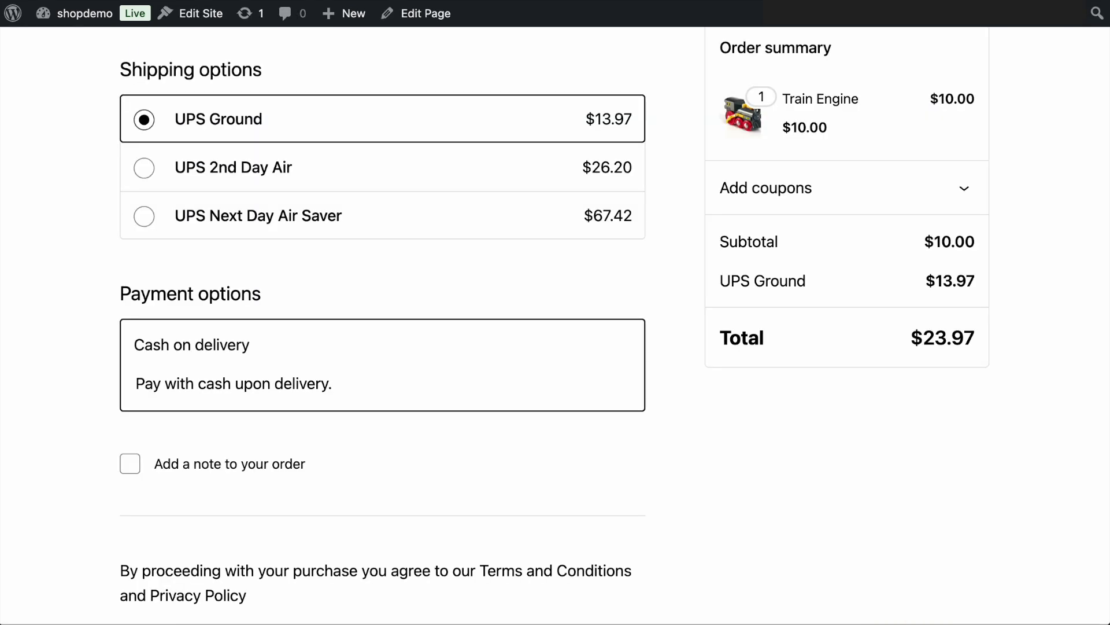